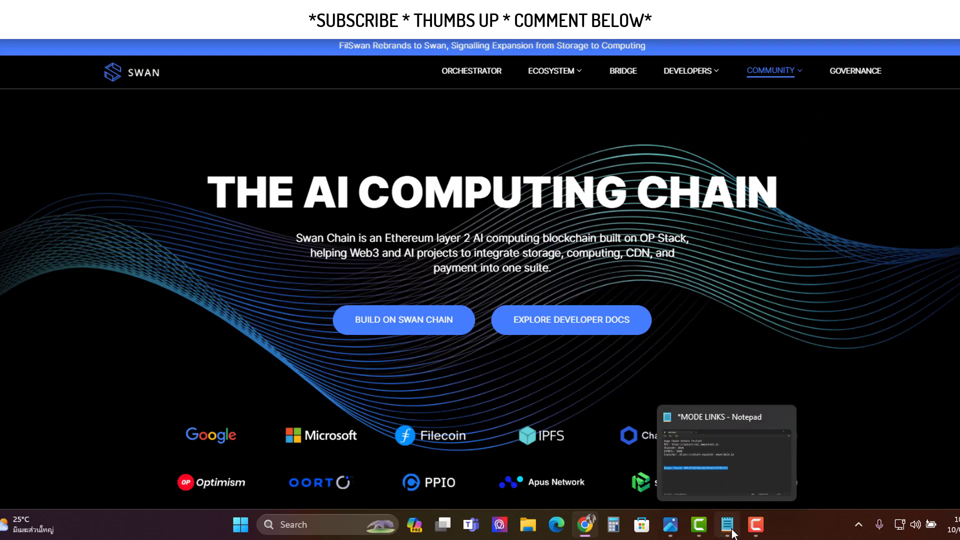
- Bring up the Swan incentive-programs image, then close the viewer with Alt+F4
left_click(670, 524)
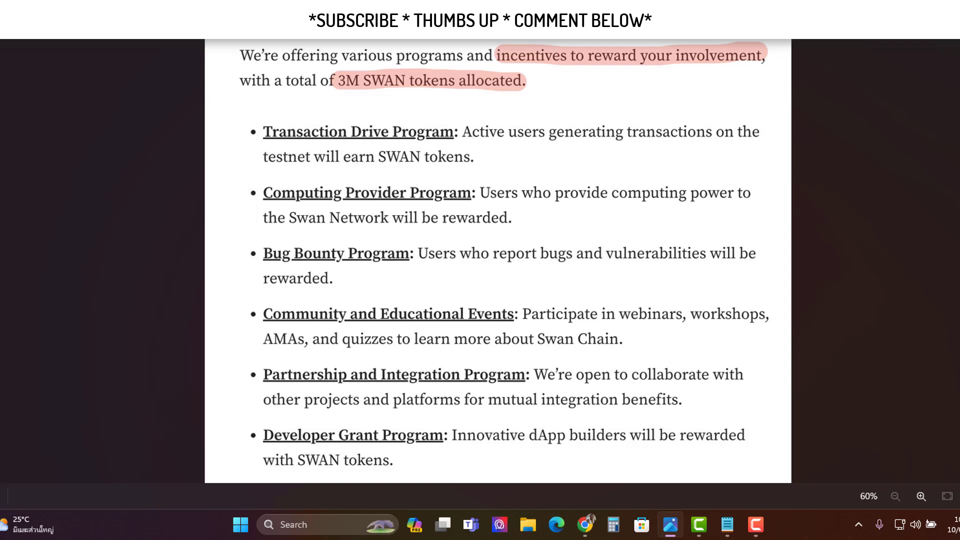
key("alt+F4")
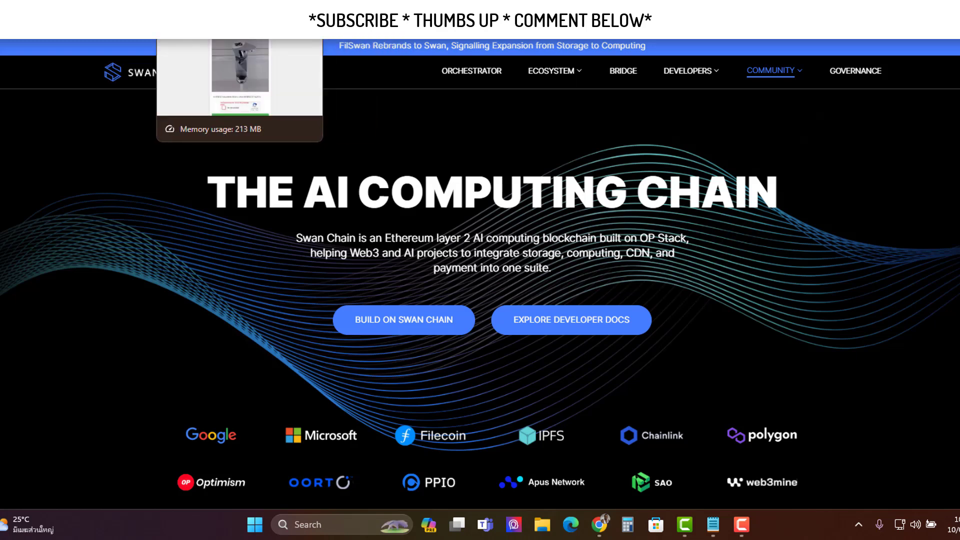
- Pass the reCAPTCHA on the Sepolia PoW Faucet and start mining for the wallet
left_click(281, 27)
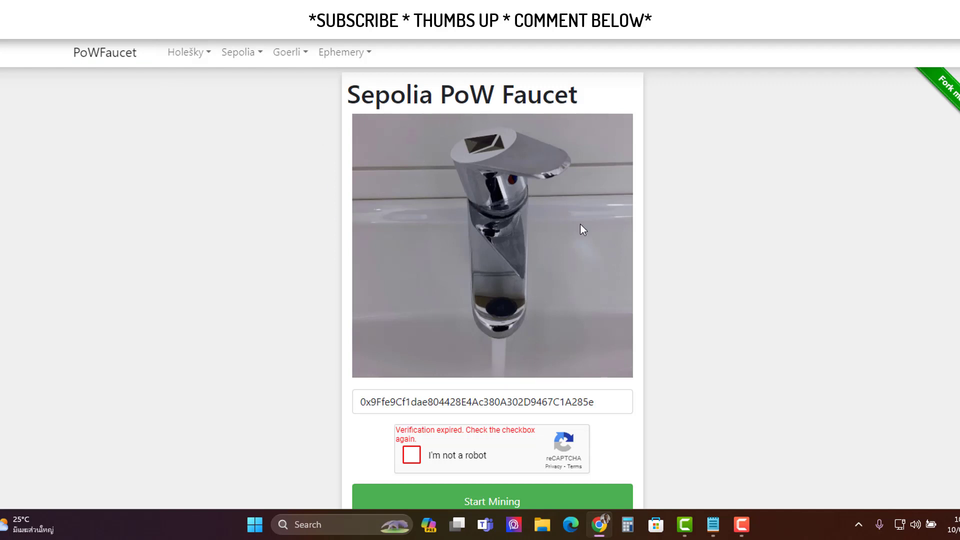
left_click(411, 456)
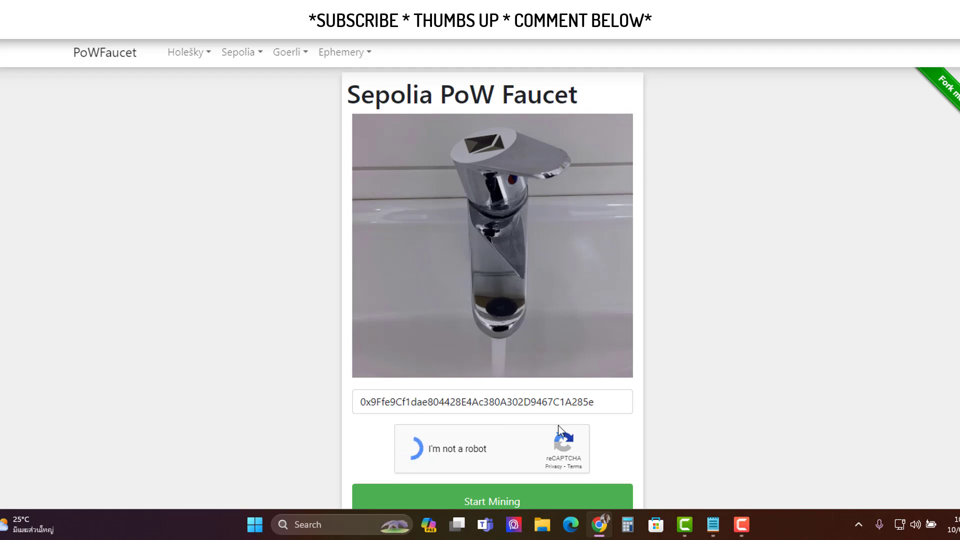
scroll(562, 320, "down", 3)
left_click(498, 373)
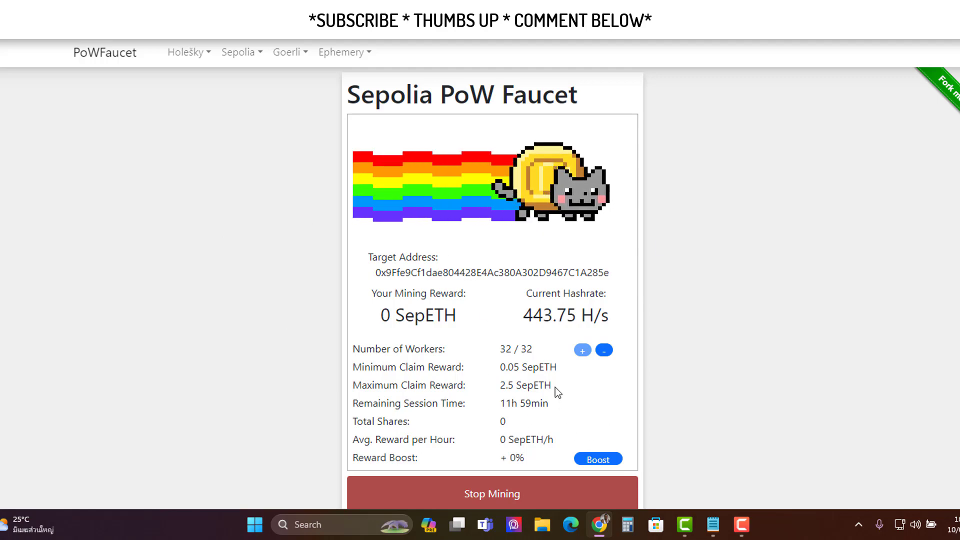
- Stop the mining session and confirm, despite the 0.007 SepETH being below minimum
scroll(529, 425, "down", 1)
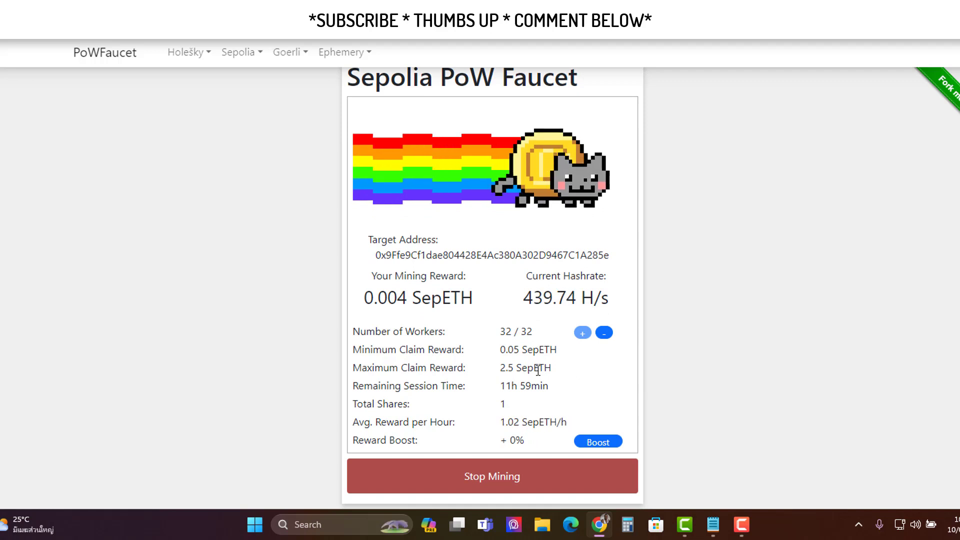
scroll(520, 375, "up", 1)
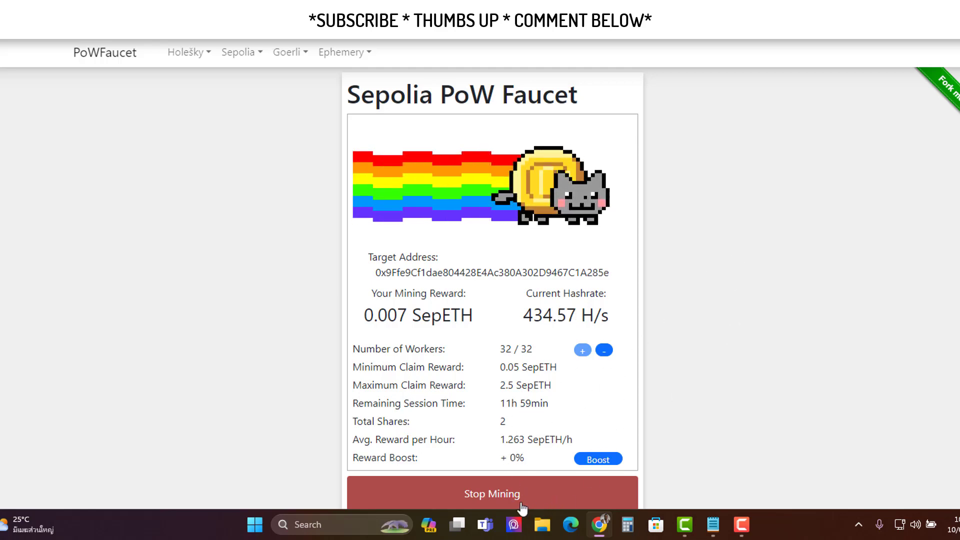
left_click(499, 497)
left_click(533, 372)
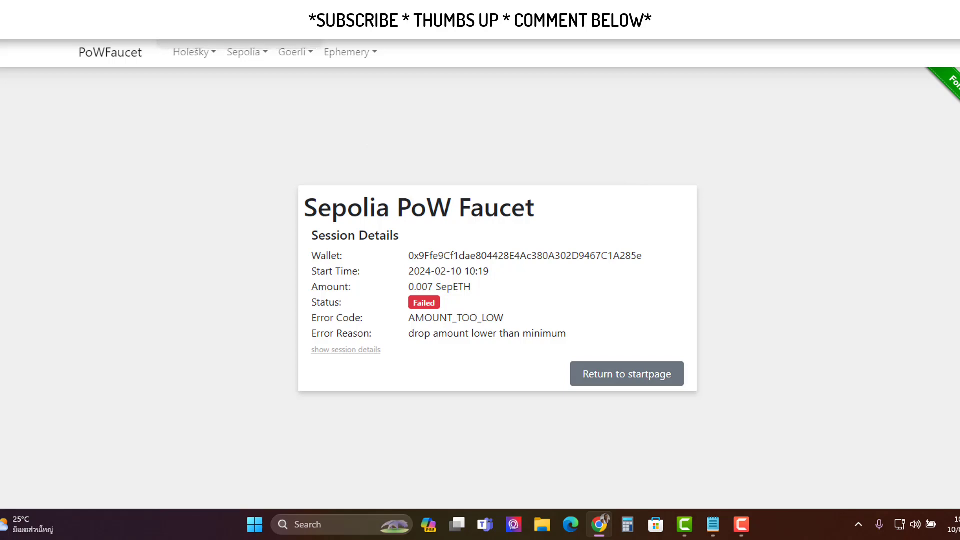
- Go to the ChainList website from the address bar
key("ctrl+l")
type("chai")
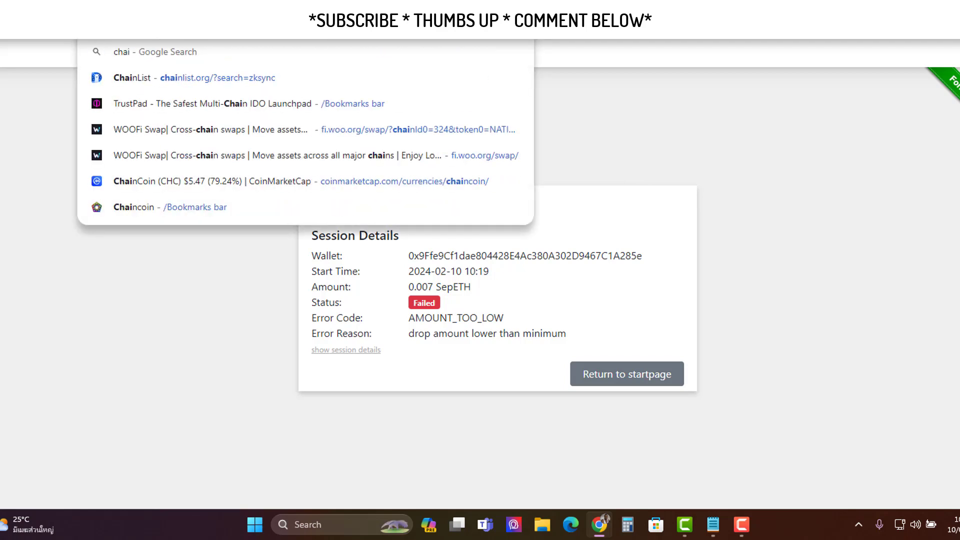
key("Down")
key("Return")
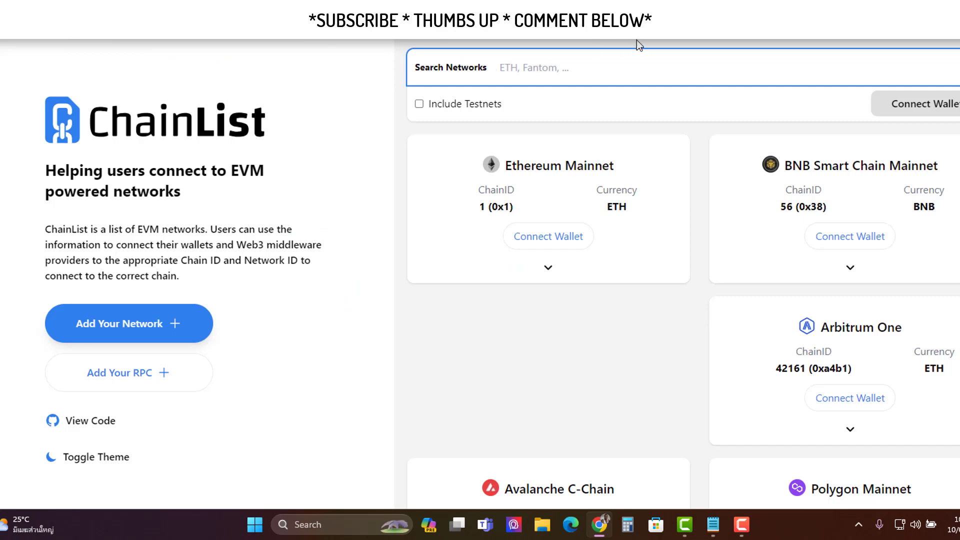
- Search ChainList networks for 'sepolia' with Include Testnets ticked
type("sop")
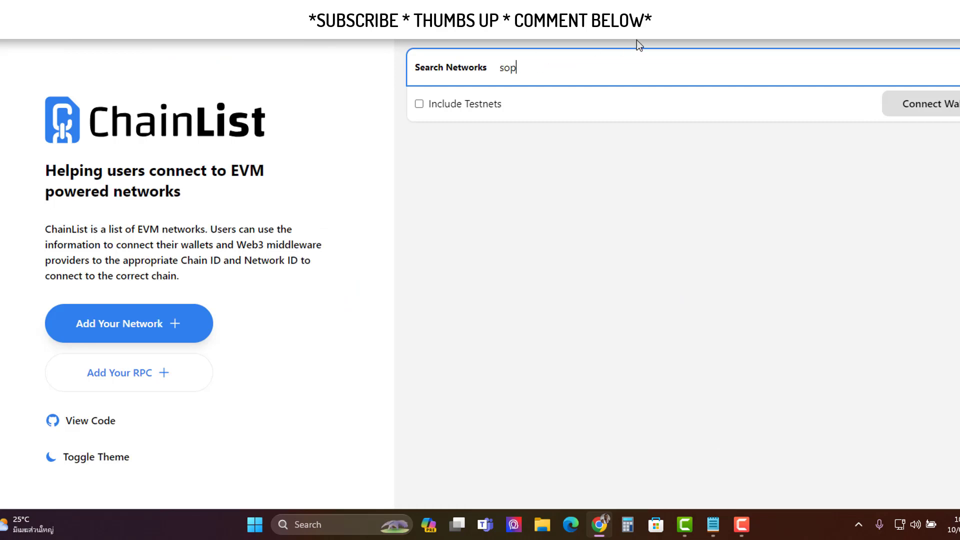
left_click(419, 104)
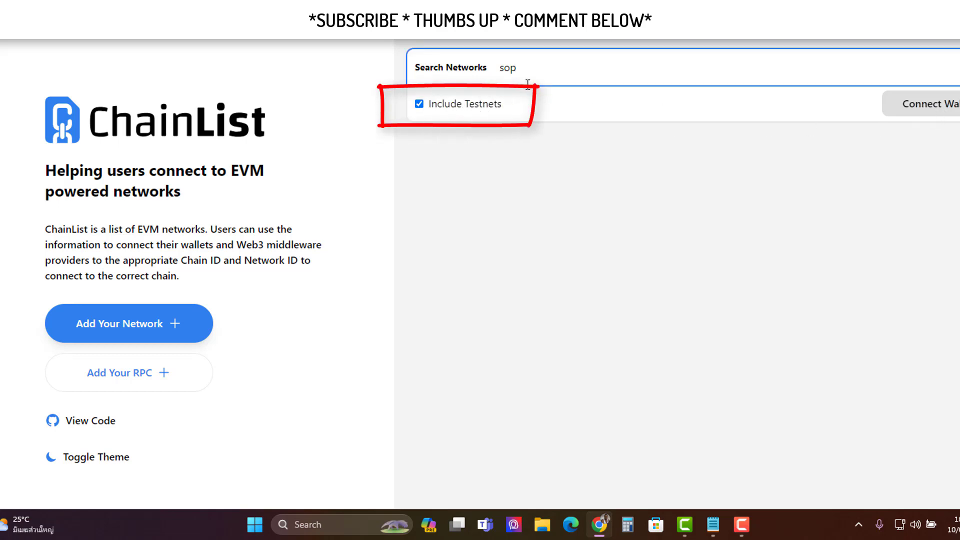
type("olia")
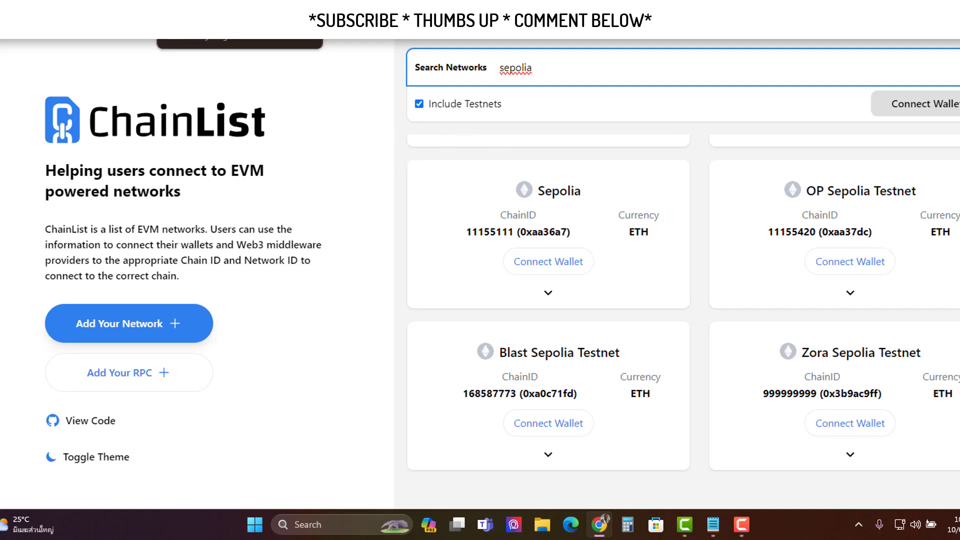
- Check MetaMask's network list, then go to the Swan bridge deposit form showing 0.14349 ETH
left_click(175, 20)
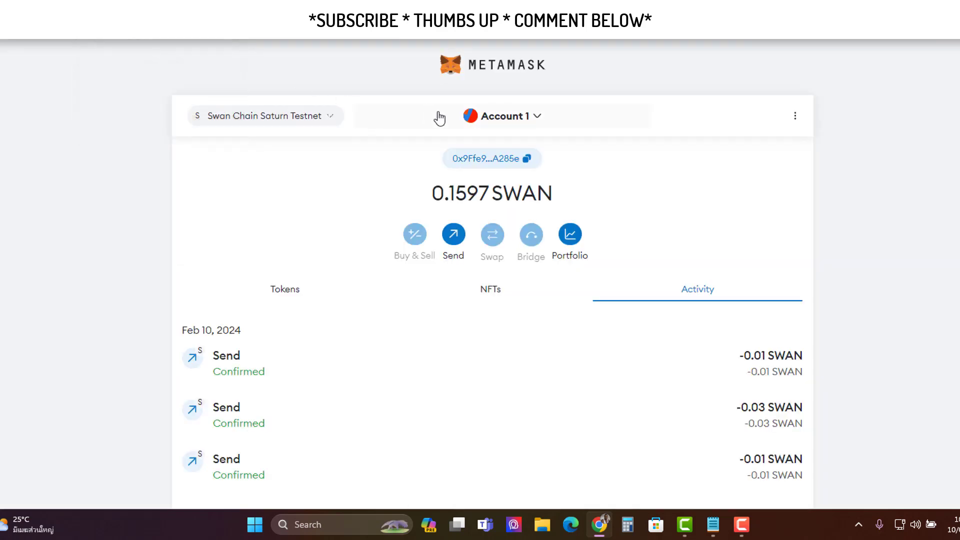
left_click(252, 123)
key("Escape")
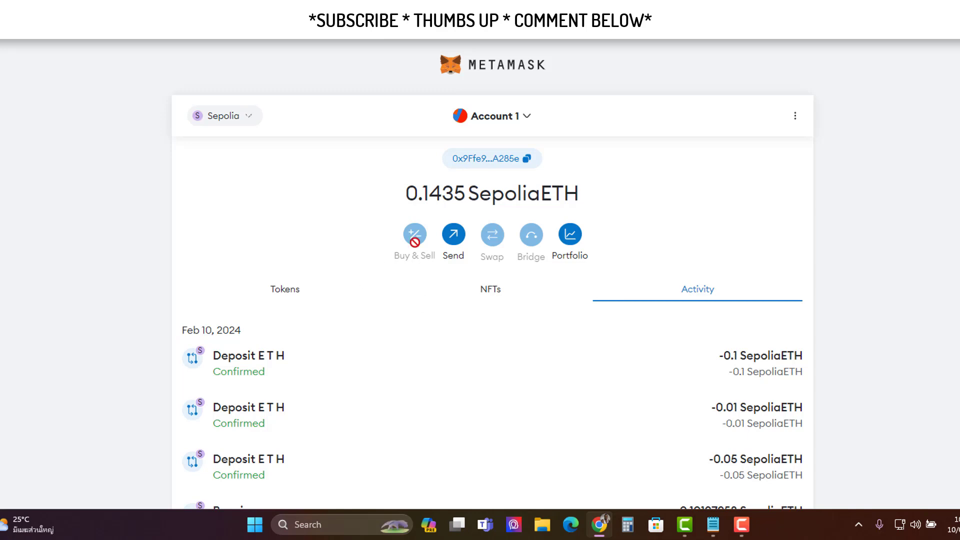
left_click(280, 20)
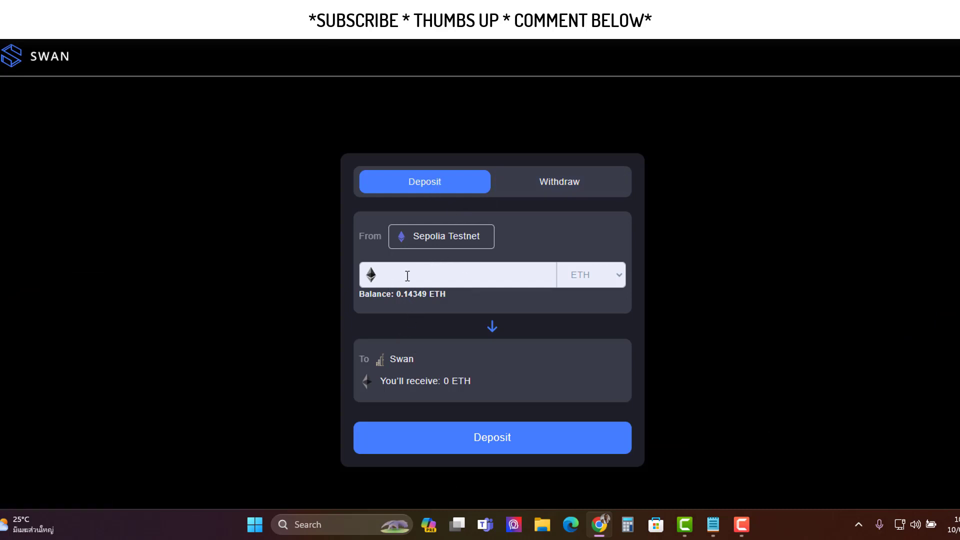
- Enter 0.01 ETH, submit the Sepolia-to-Swan deposit, and confirm it in MetaMask
type("0.01")
left_click(511, 446)
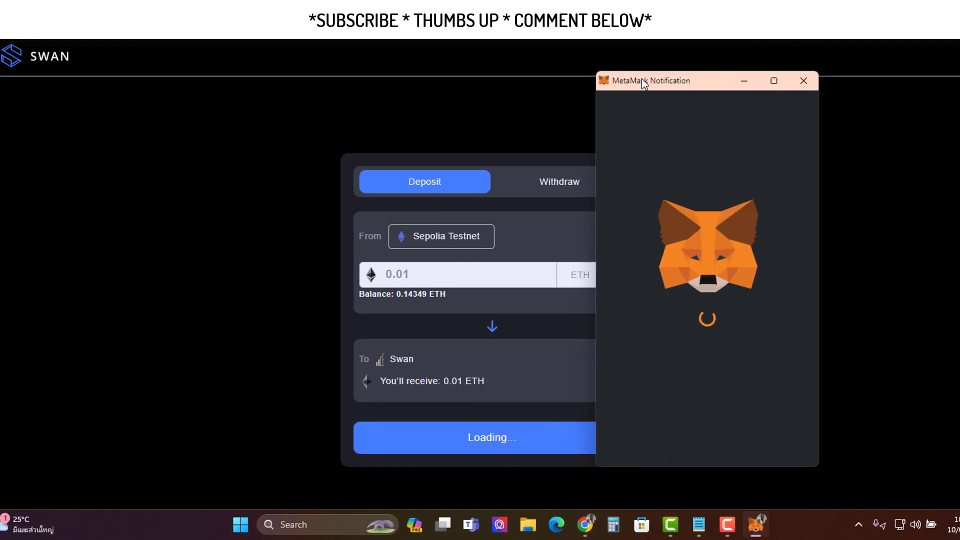
scroll(730, 345, "down", 1)
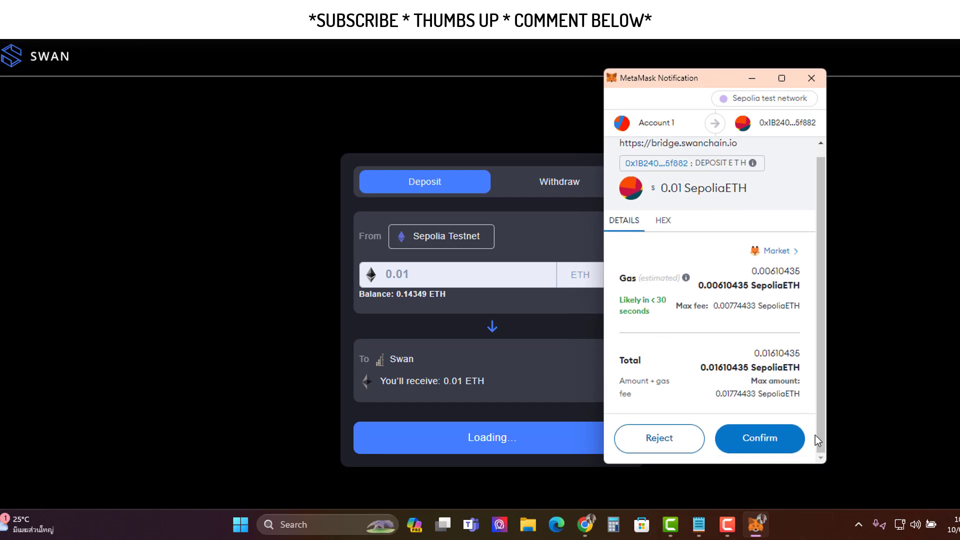
left_click(789, 440)
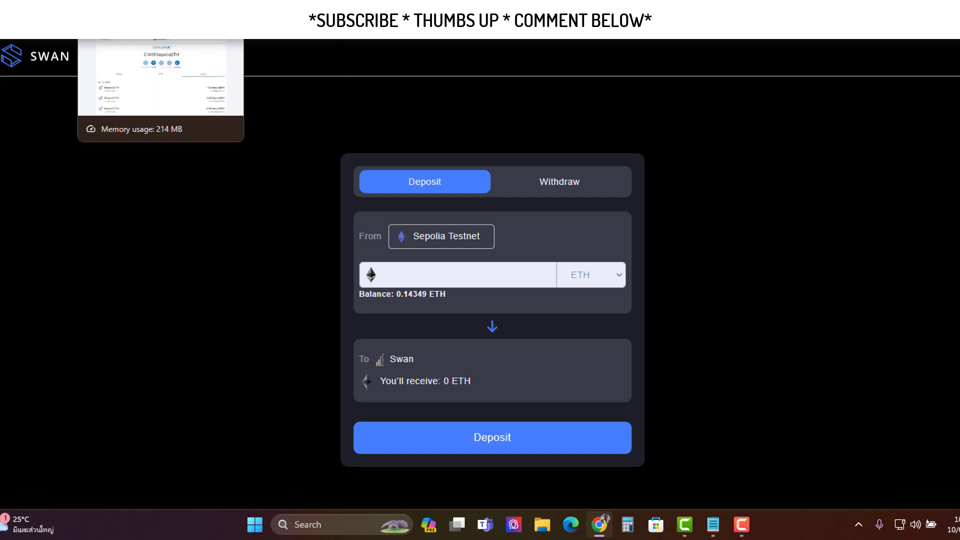
- Copy the wallet address, then replace the ChainList search with 'Swanchain', which finds nothing
left_click(135, 28)
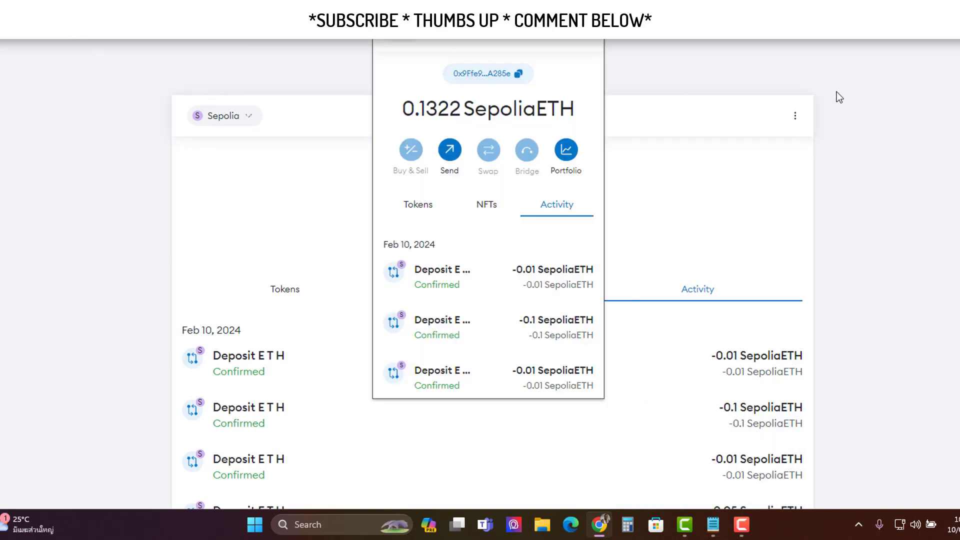
left_click(480, 75)
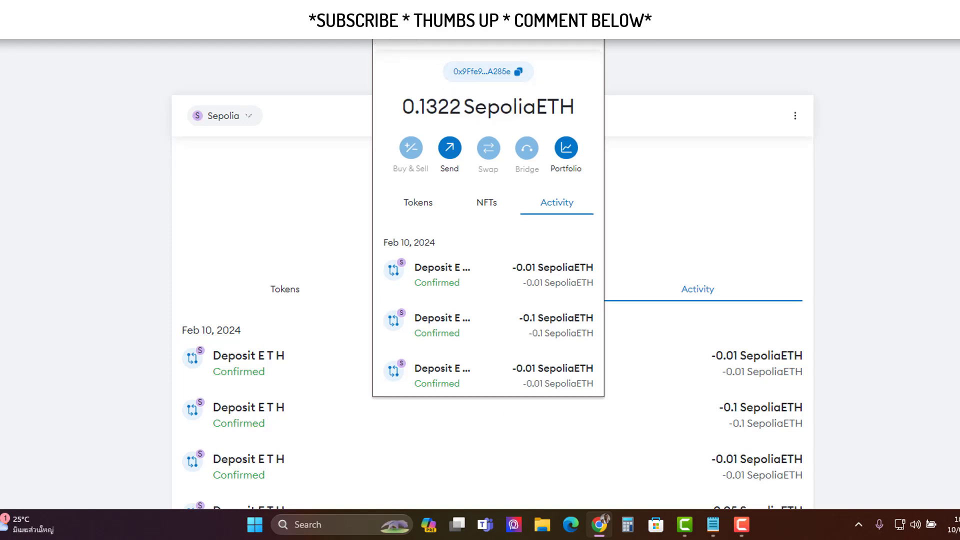
key("ctrl+Tab")
left_click_drag(545, 70, 419, 74)
type("S")
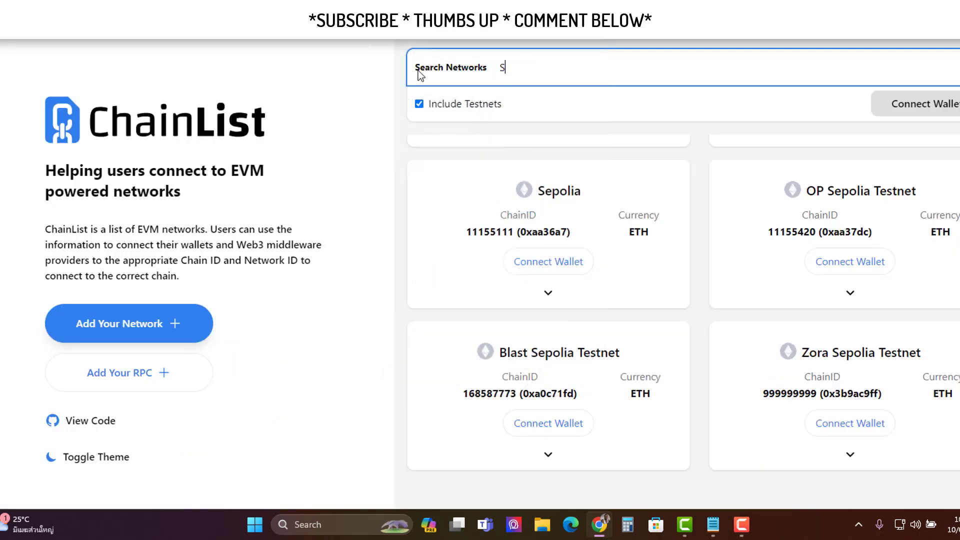
type("wan")
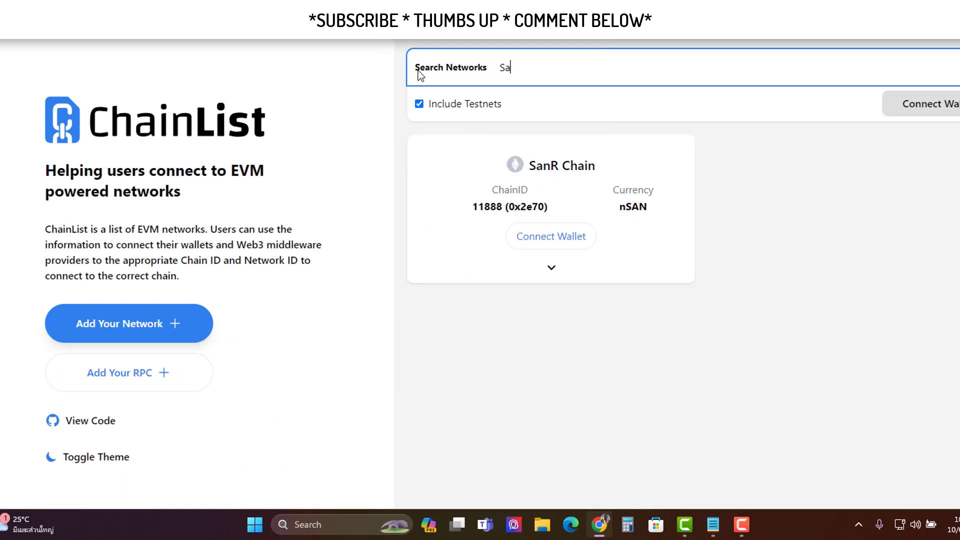
type("se")
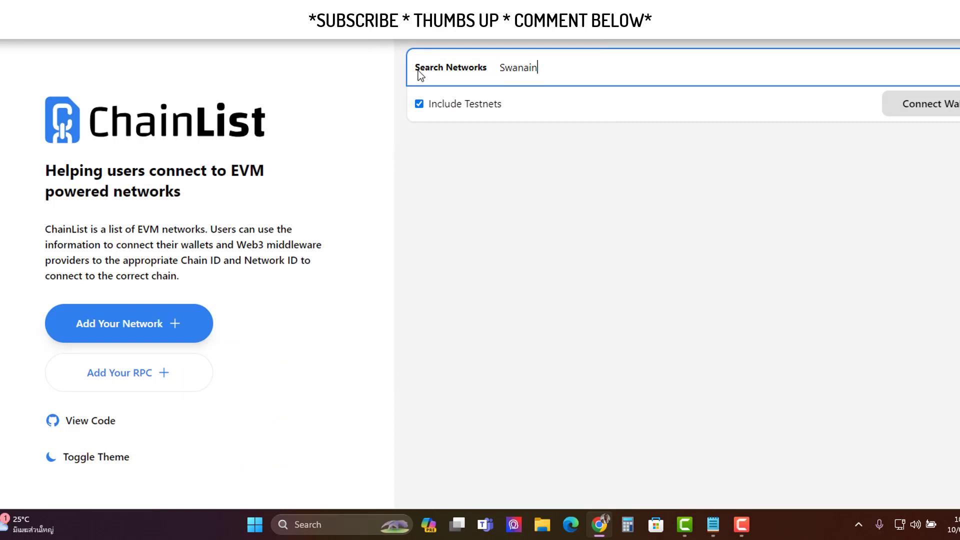
key("BackSpace")
key("BackSpace")
type("c")
key("BackSpace")
key("BackSpace")
type("chain")
left_click(519, 73)
type("n")
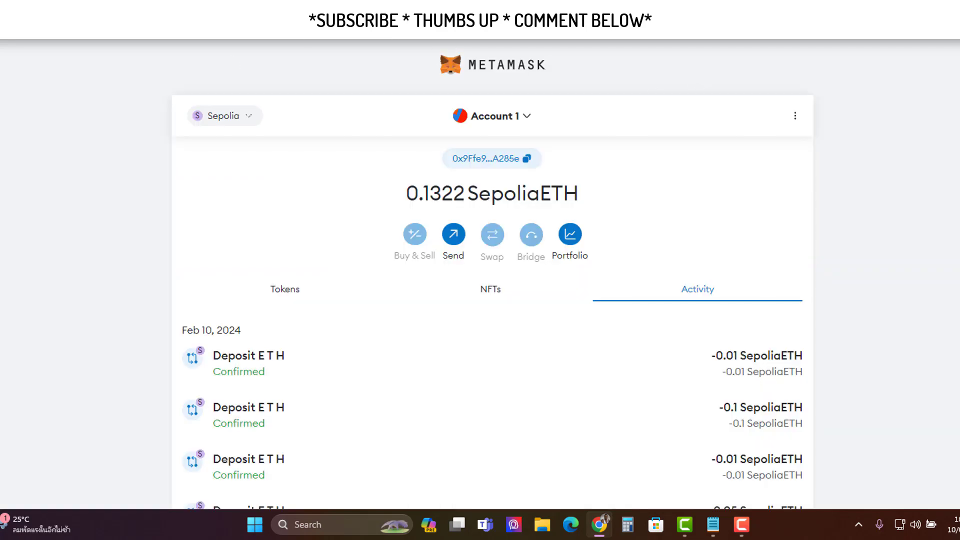
- Expand the MetaMask popup into a full browser tab from its options menu
left_click(584, 27)
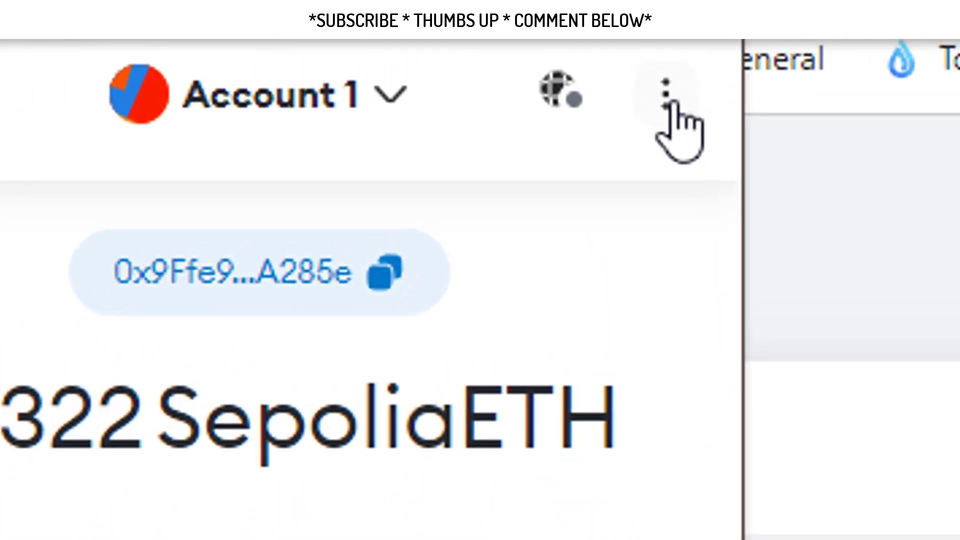
left_click(669, 105)
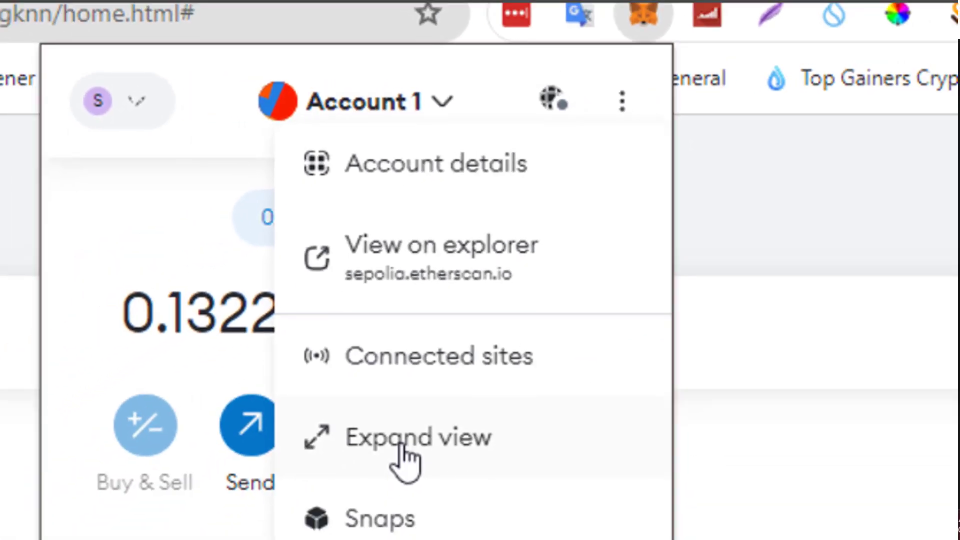
left_click(403, 447)
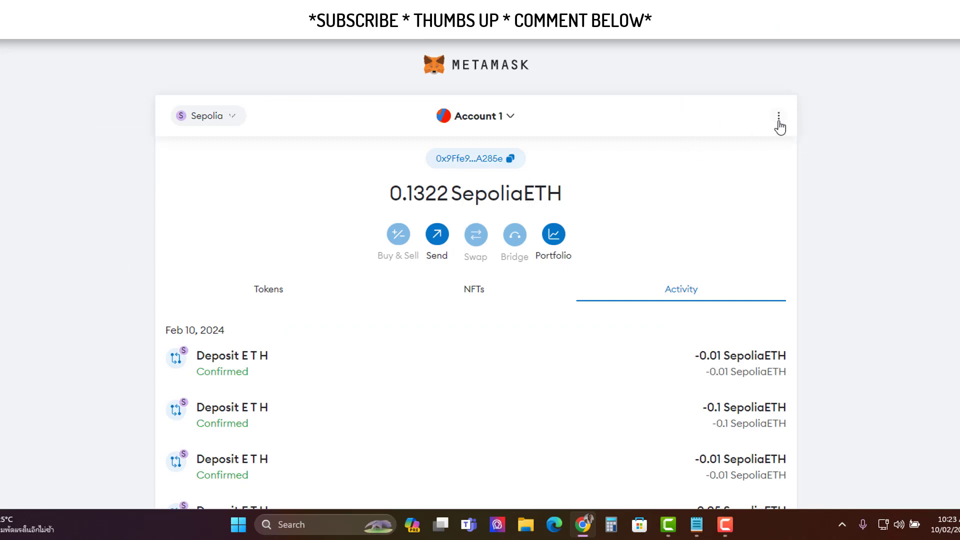
- Check the network details in the notes, then bring up the wallet's options menu
left_click(696, 524)
left_click(369, 258)
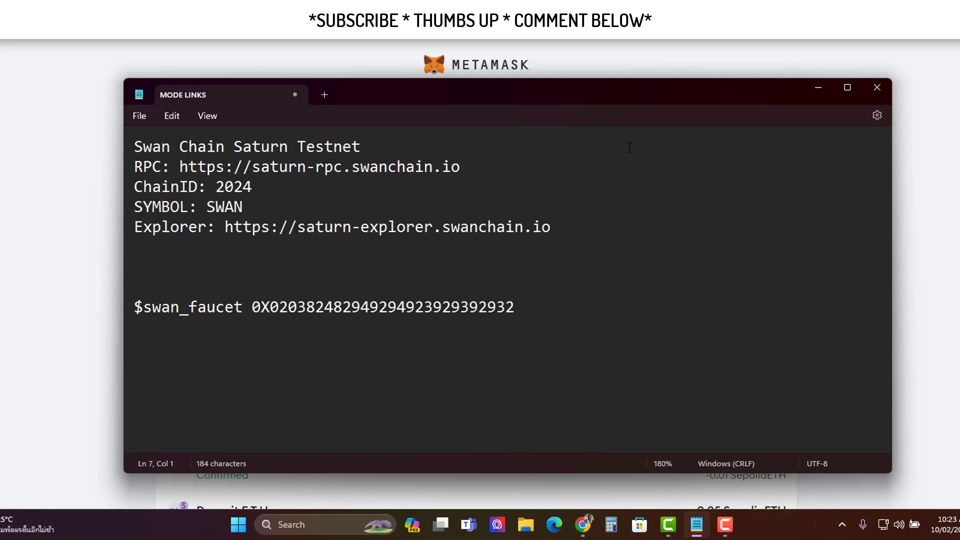
left_click(647, 63)
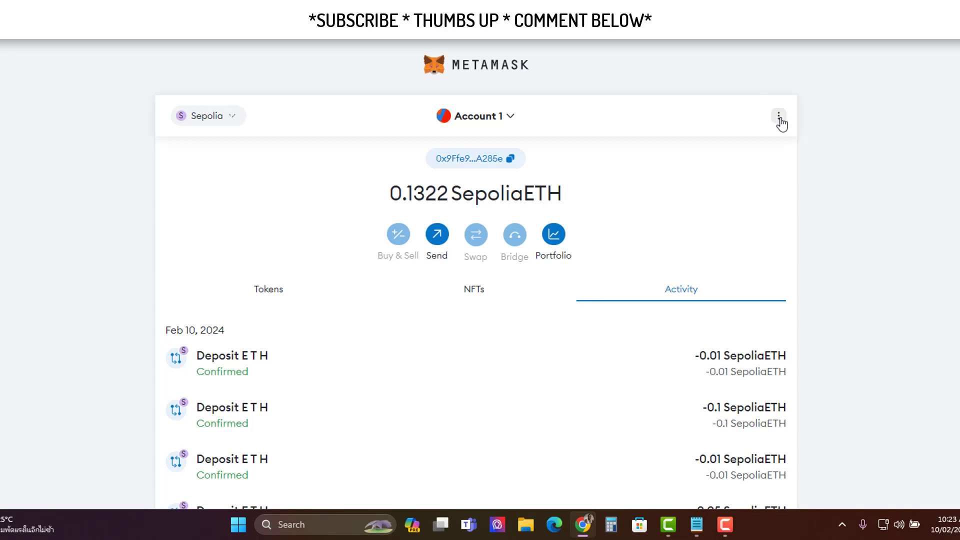
left_click(779, 119)
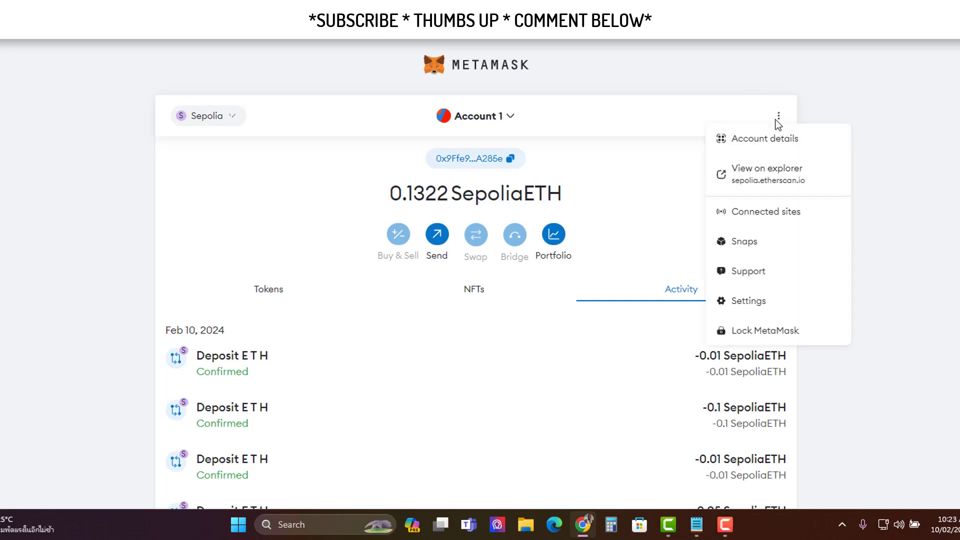
- Start adding a network manually from MetaMask's Settings > Networks
left_click(749, 302)
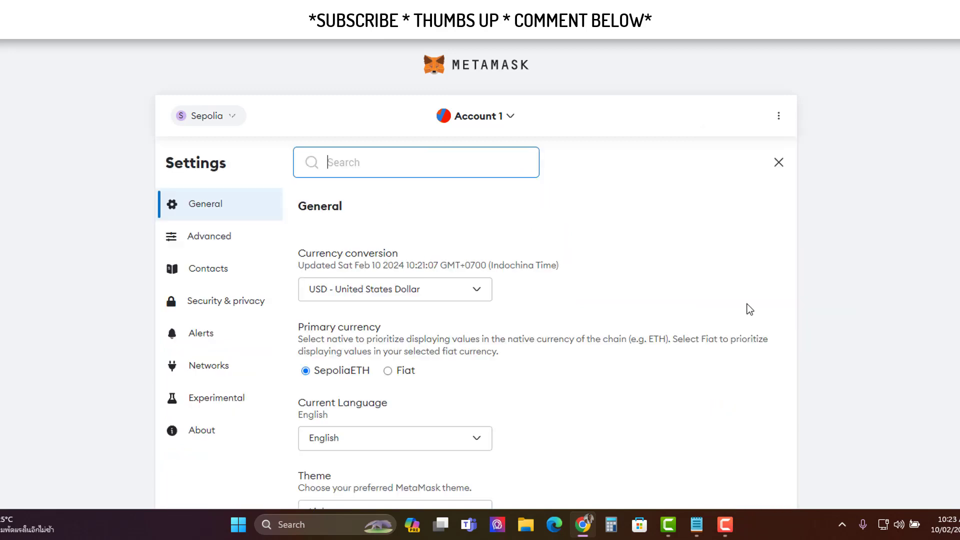
left_click(207, 370)
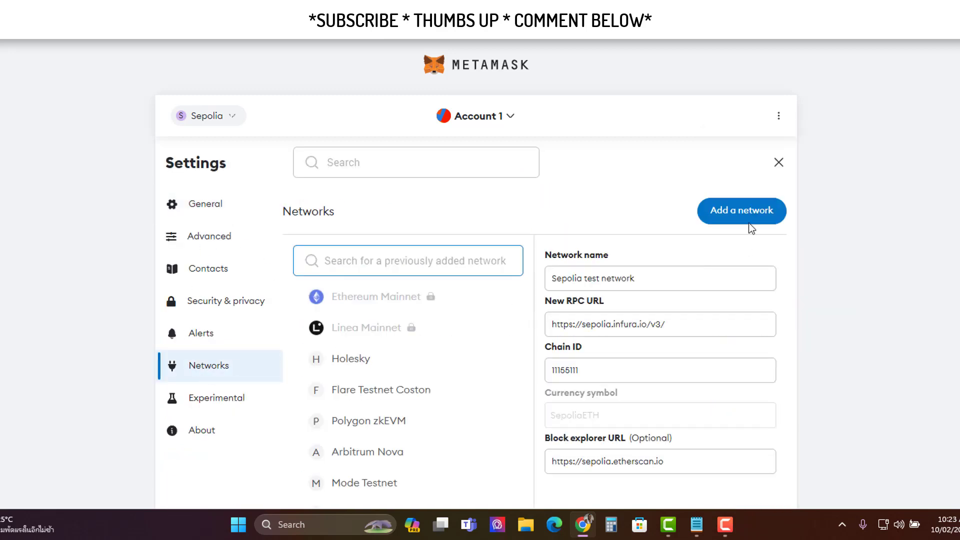
left_click(753, 217)
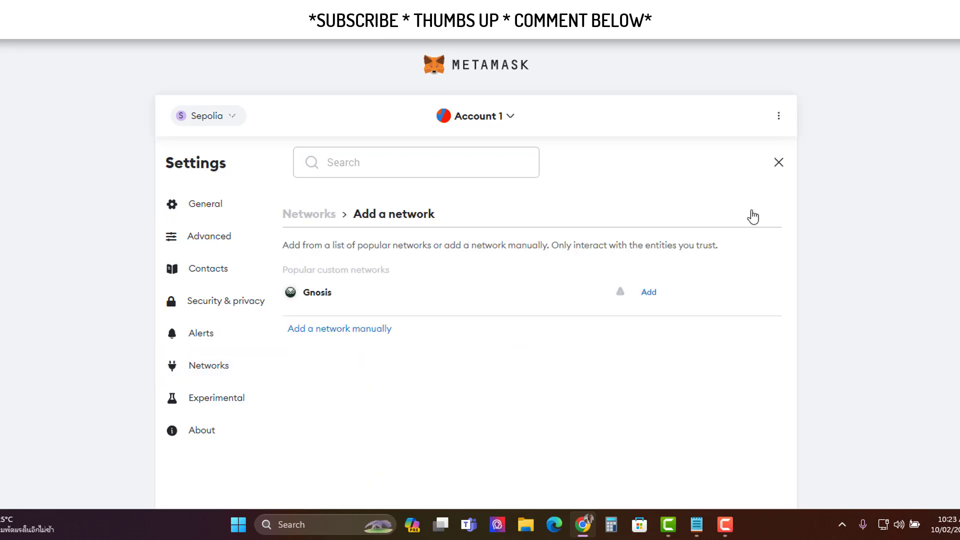
left_click(313, 331)
scroll(623, 330, "down", 2)
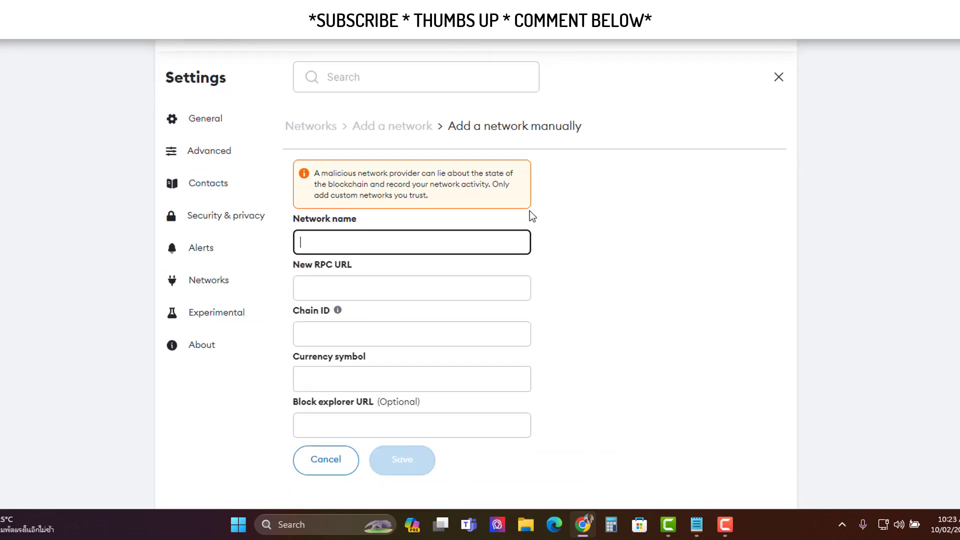
- Paste the network name Swan Chain Saturn Testnet and its RPC URL from the notes
left_click(697, 525)
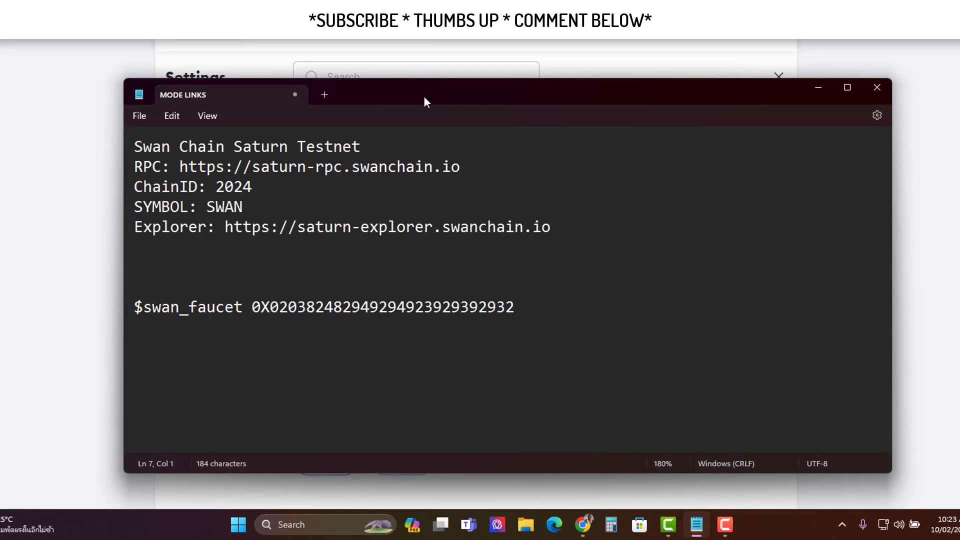
left_click_drag(376, 94, 798, 139)
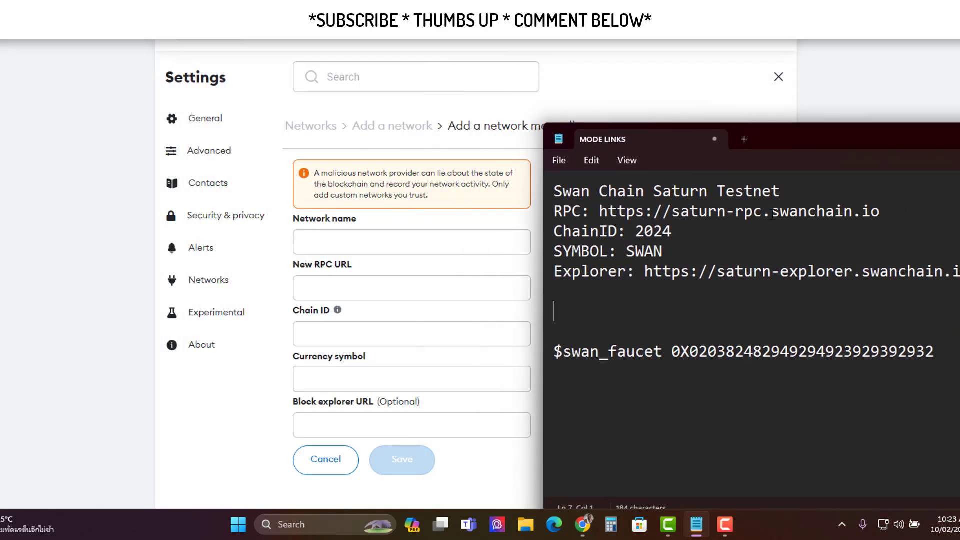
left_click(774, 194)
left_click_drag(774, 193, 462, 193)
key("ctrl+c")
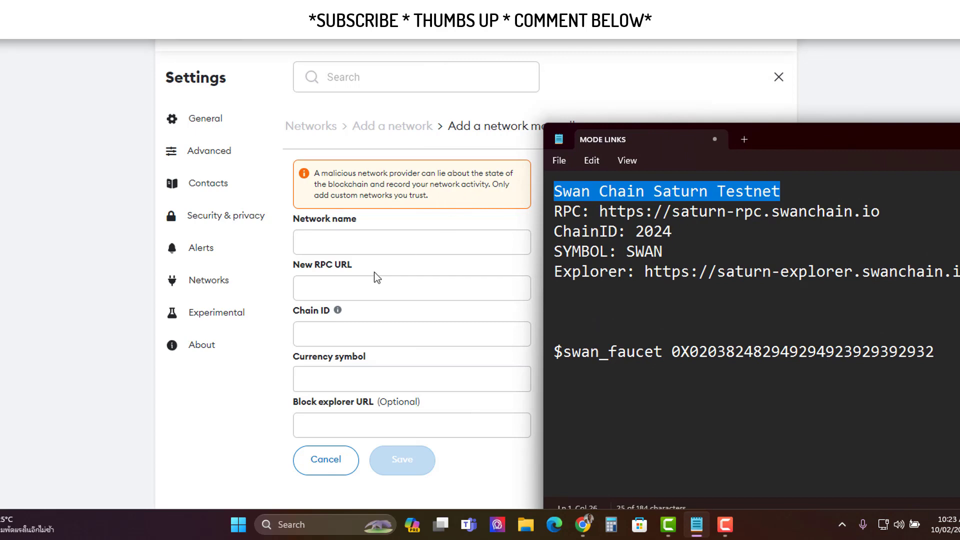
left_click(358, 245)
key("ctrl+v")
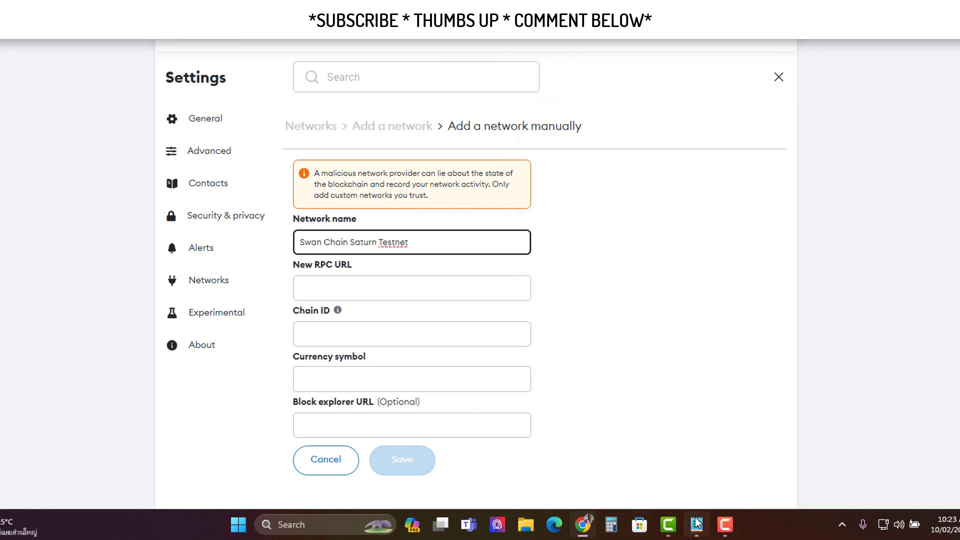
key("alt+Tab")
left_click_drag(889, 212, 602, 212)
key("ctrl+c")
left_click(371, 287)
key("ctrl+v")
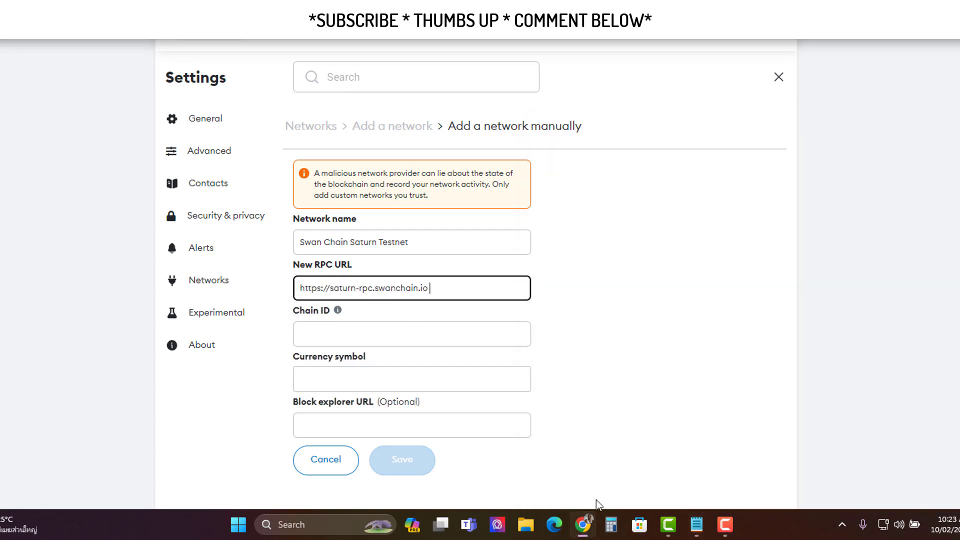
- Paste chain ID 2024, then the explorer URL, which lands in the currency symbol field
left_click(695, 526)
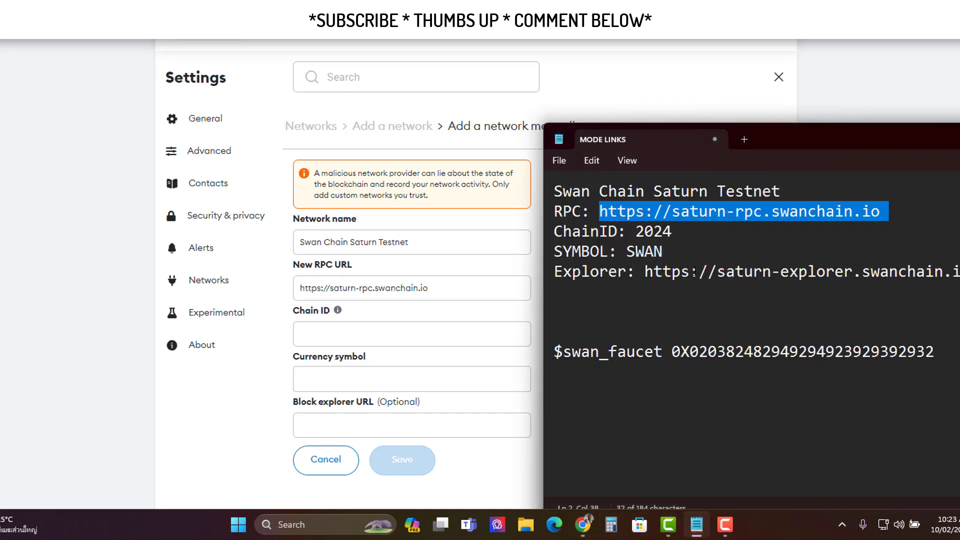
left_click_drag(672, 232, 635, 231)
key("ctrl+c")
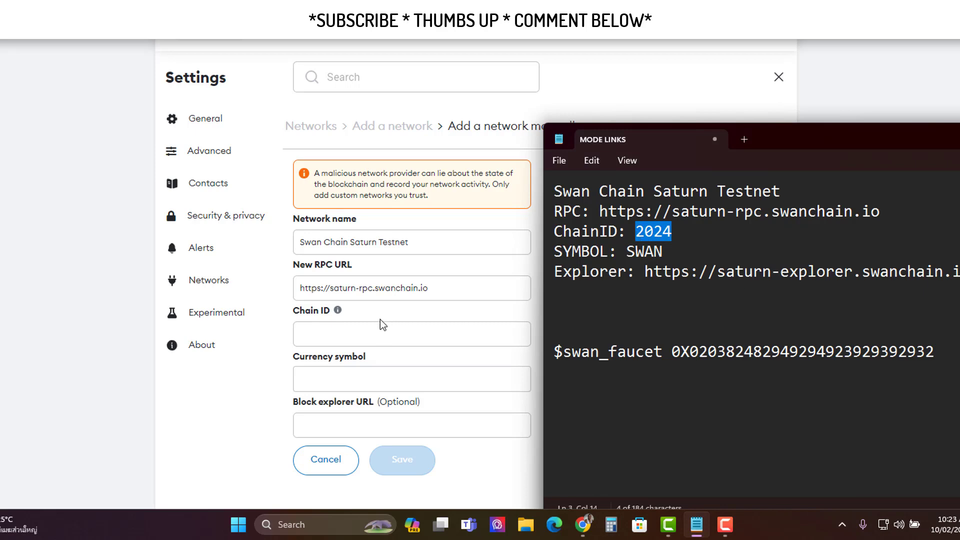
left_click(372, 327)
key("ctrl+v")
left_click(696, 526)
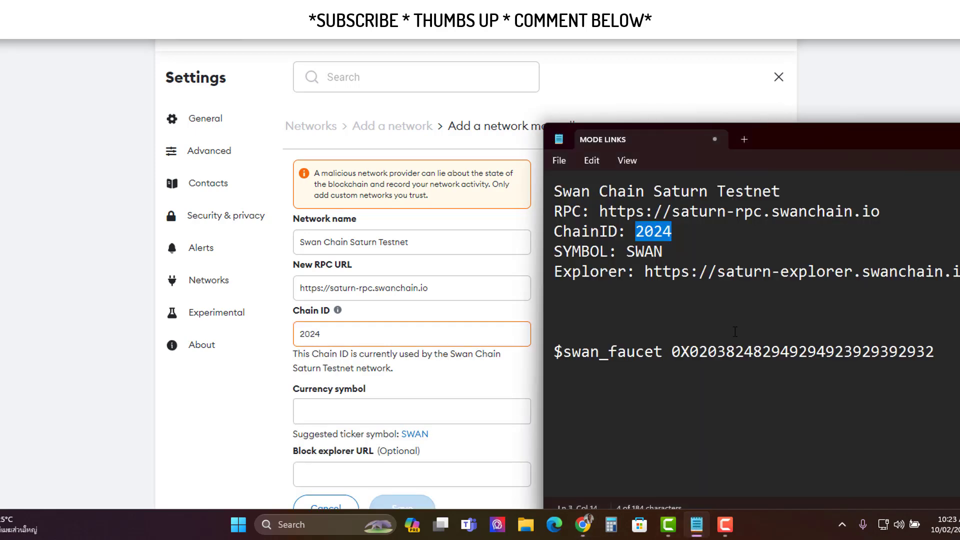
left_click(730, 295)
left_click_drag(646, 272, 958, 273)
key("ctrl+c")
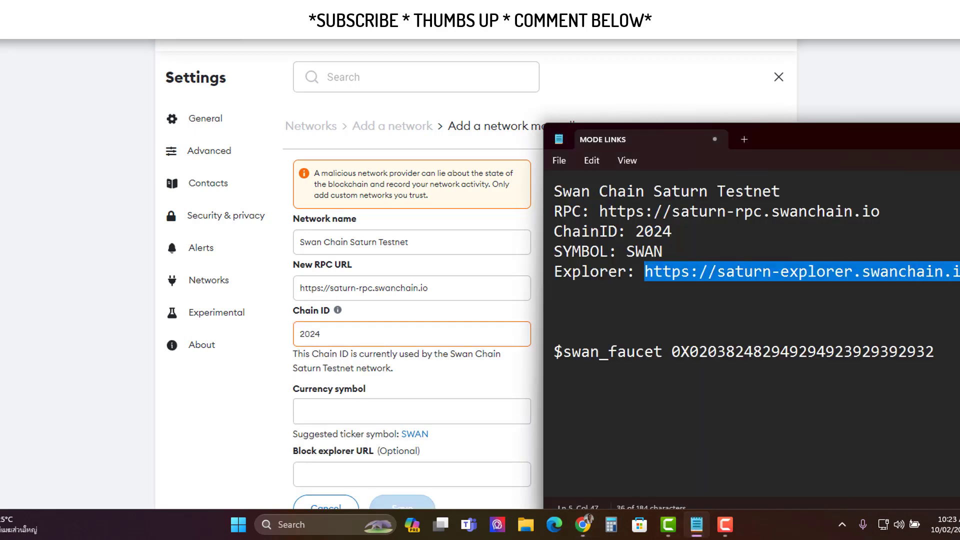
left_click(337, 415)
key("ctrl+v")
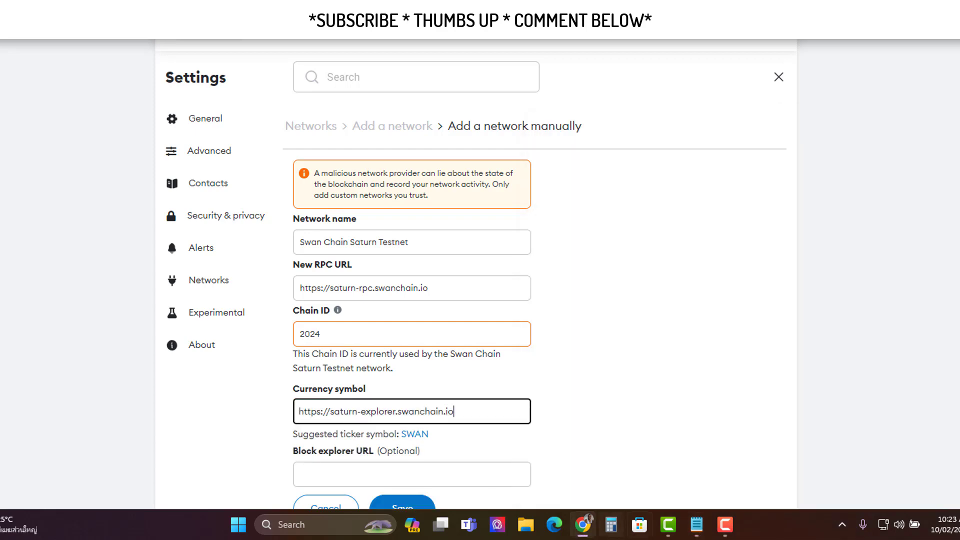
- Clear the misplaced URL from currency symbol, paste the block explorer URL, and type SW
left_click(696, 525)
left_click(742, 220)
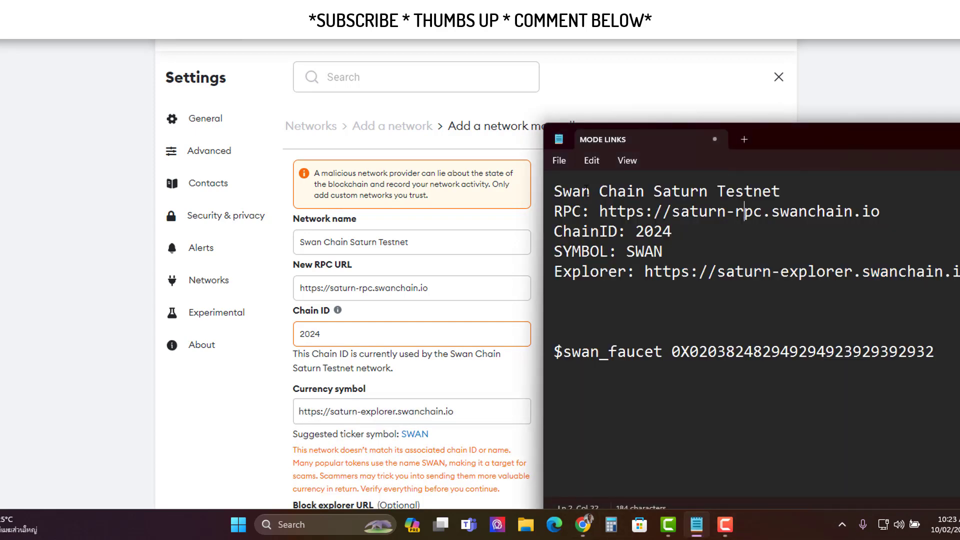
left_click_drag(781, 192, 580, 199)
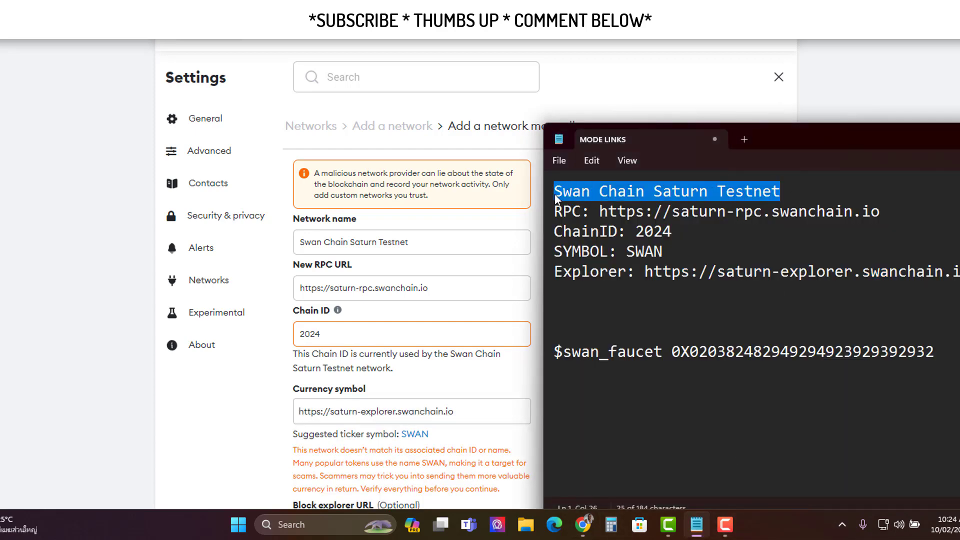
left_click_drag(598, 212, 909, 218)
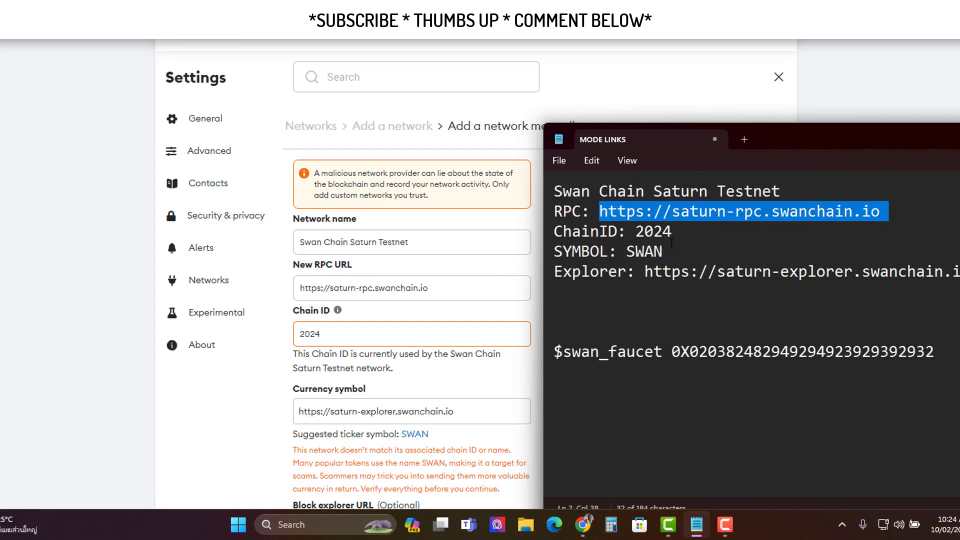
scroll(353, 338, "down", 2)
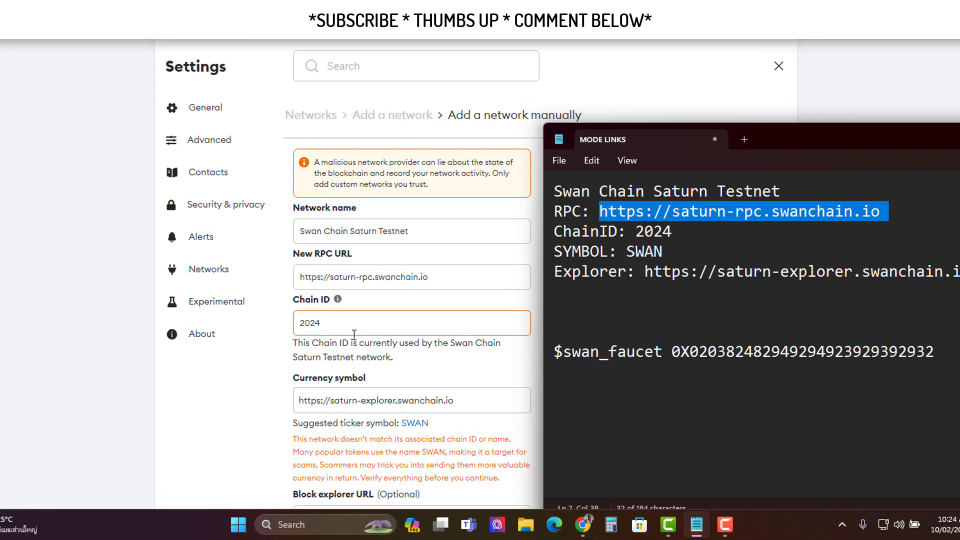
left_click_drag(491, 348, 251, 355)
key("ctrl+c")
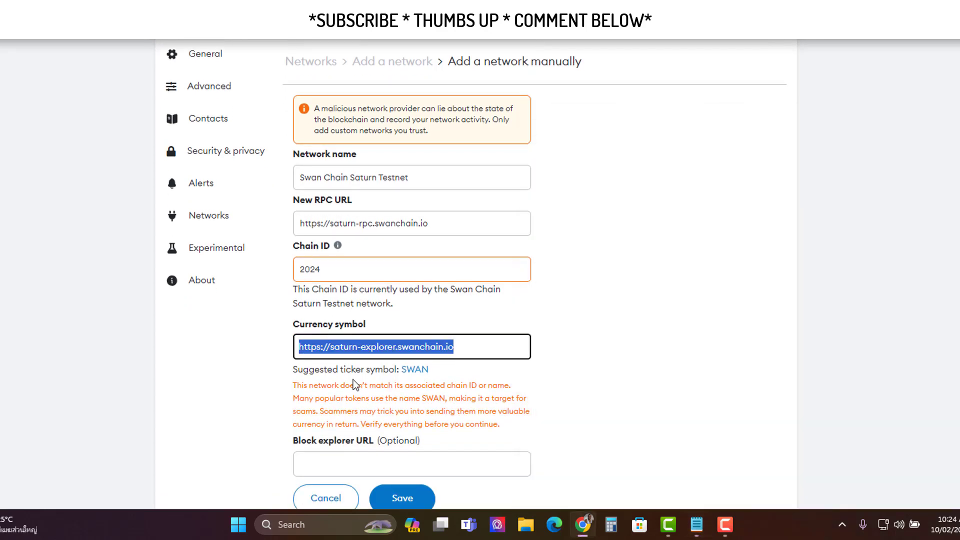
key("BackSpace")
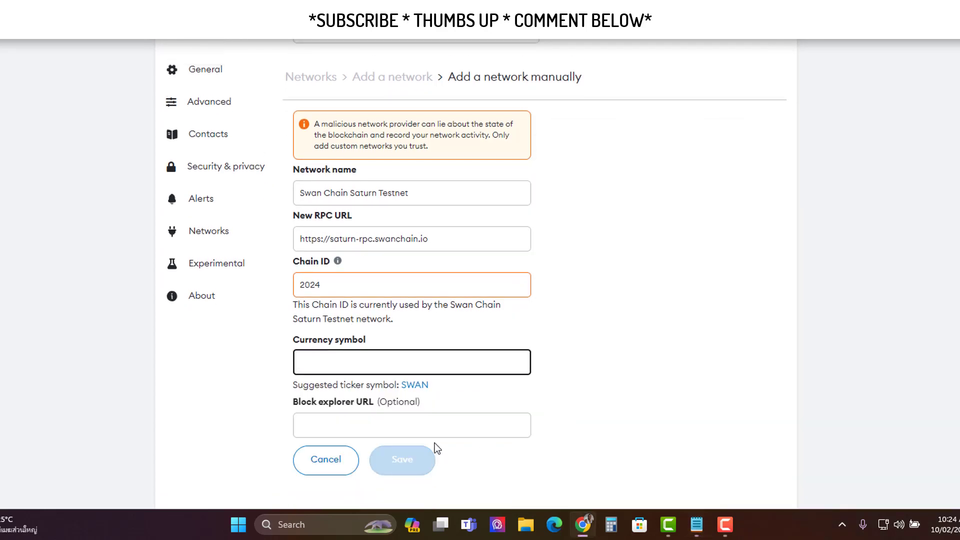
left_click(436, 425)
key("ctrl+v")
left_click(399, 363)
type("SW")
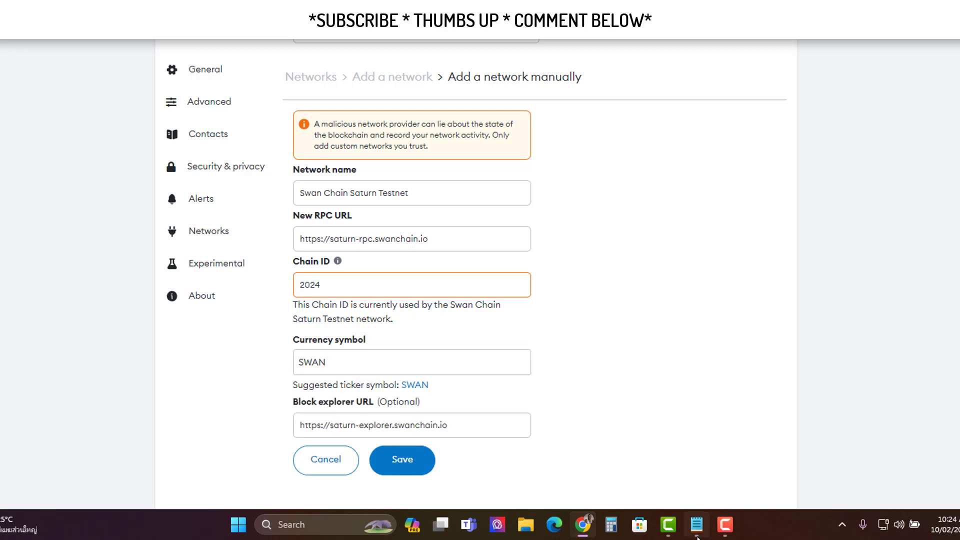
- Recheck the explorer URL in the notes and save the Swan Chain Saturn Testnet network
left_click(695, 450)
left_click(681, 352)
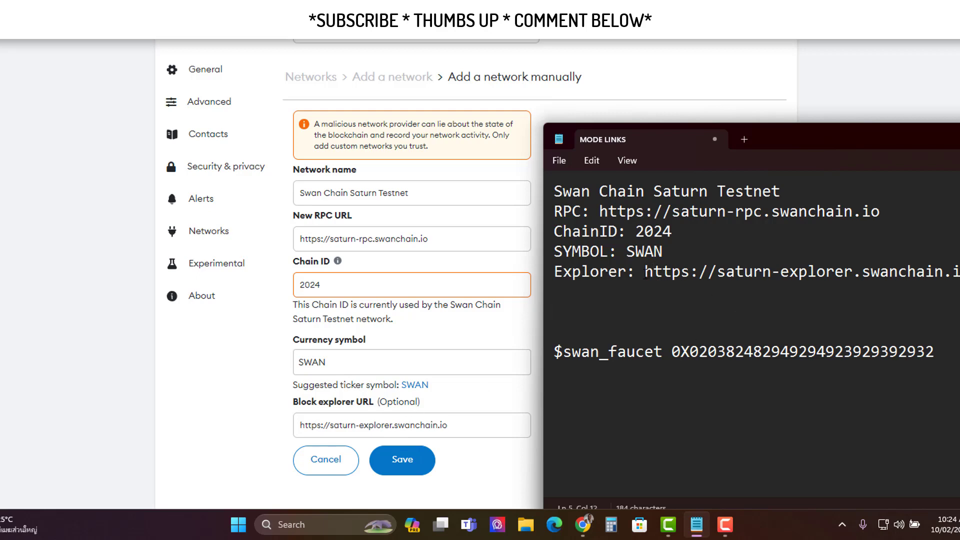
left_click_drag(645, 272, 958, 273)
left_click(481, 425)
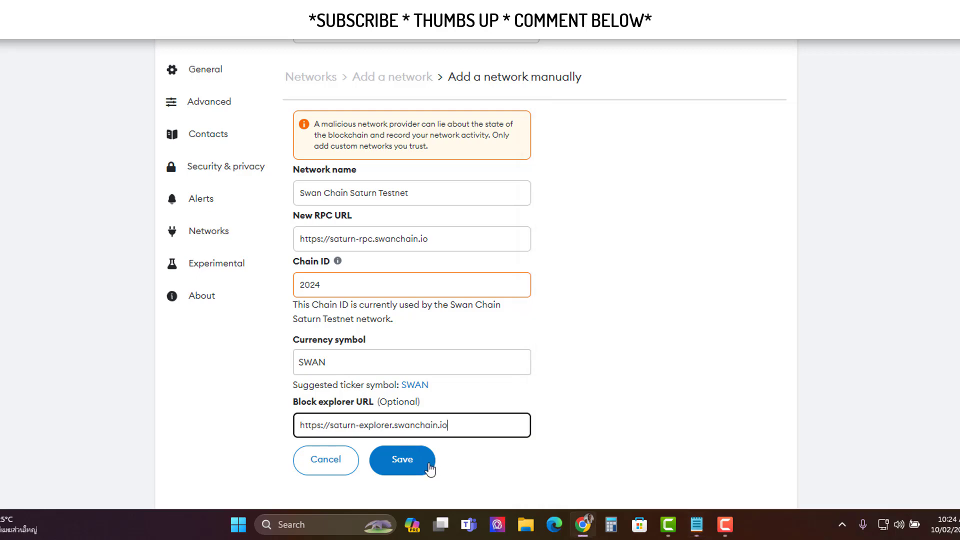
left_click(333, 464)
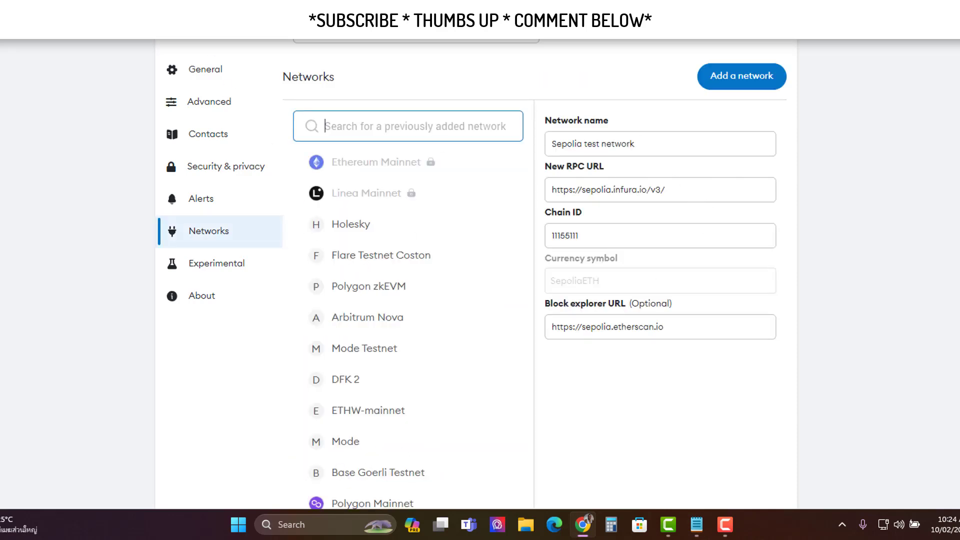
- Scroll the Swan Network channel list to SWAN TESTNET and open swan-faucet
left_click(325, 20)
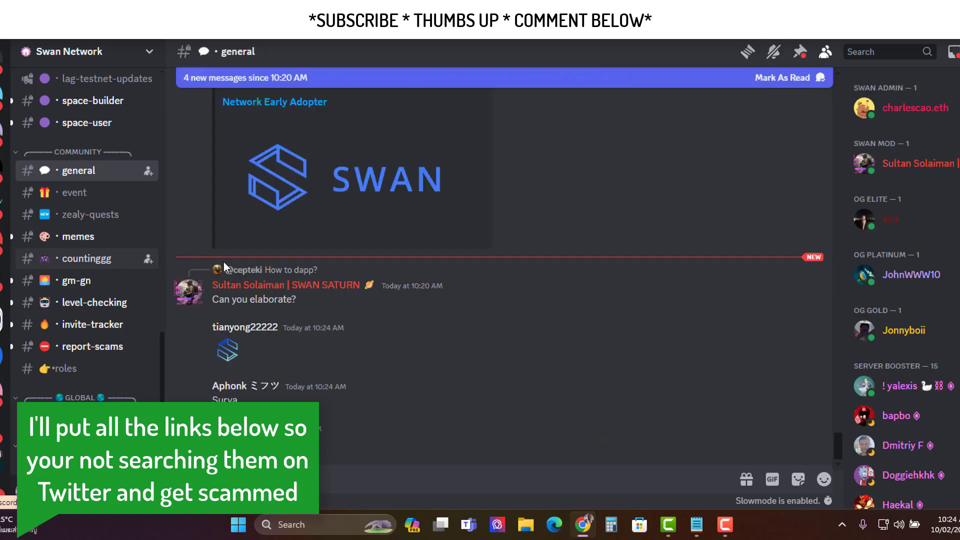
scroll(94, 278, "down", 1)
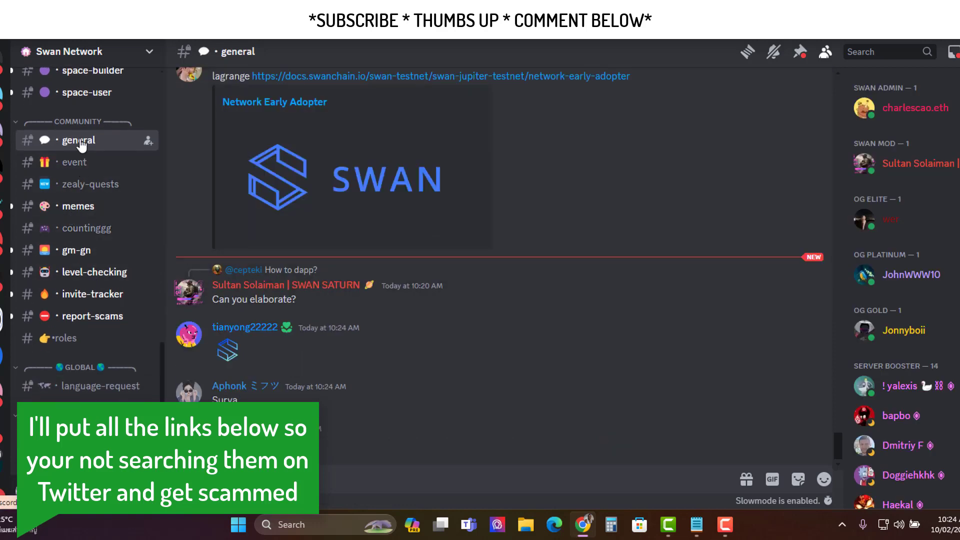
scroll(70, 215, "up", 5)
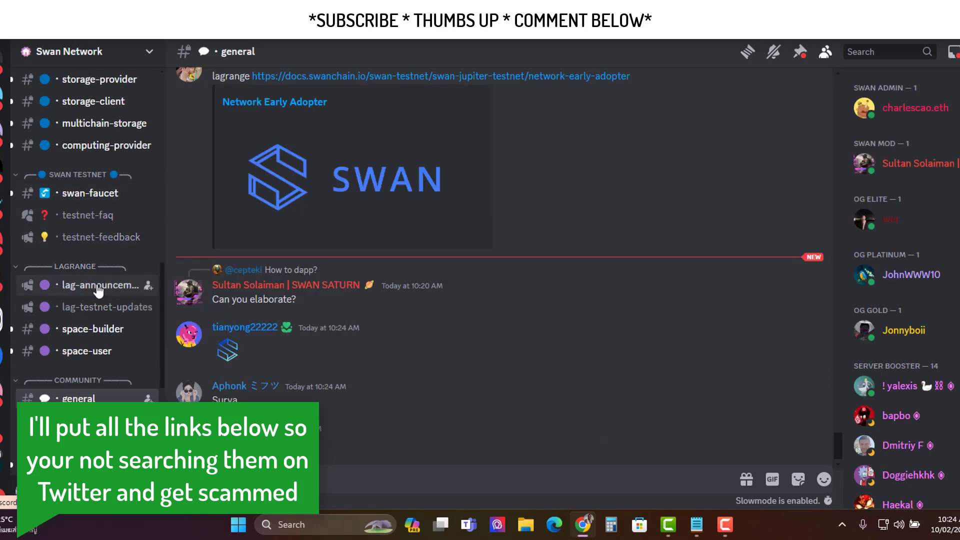
scroll(98, 290, "up", 3)
scroll(100, 290, "down", 7)
mouse_move(77, 321)
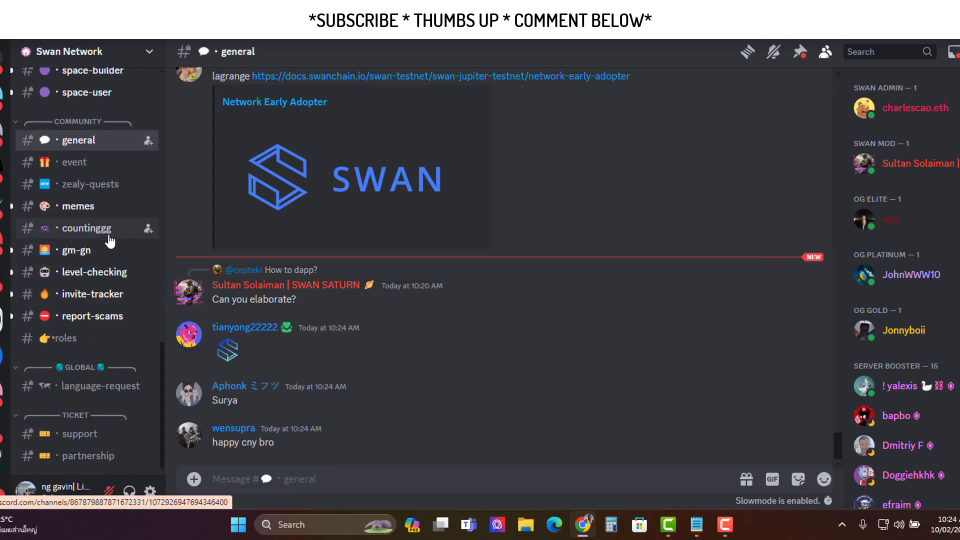
mouse_move(133, 314)
scroll(120, 300, "up", 3)
scroll(112, 197, "down", 3)
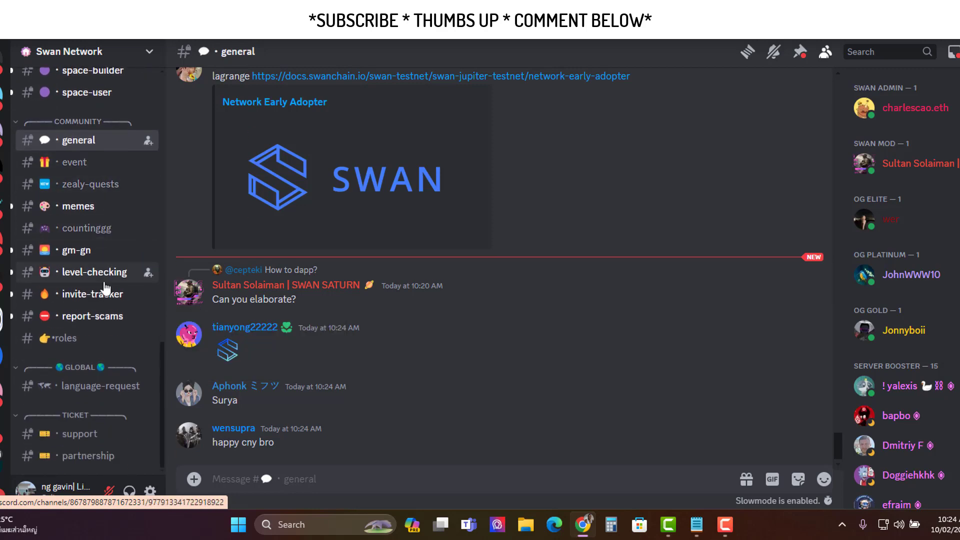
scroll(85, 146, "up", 10)
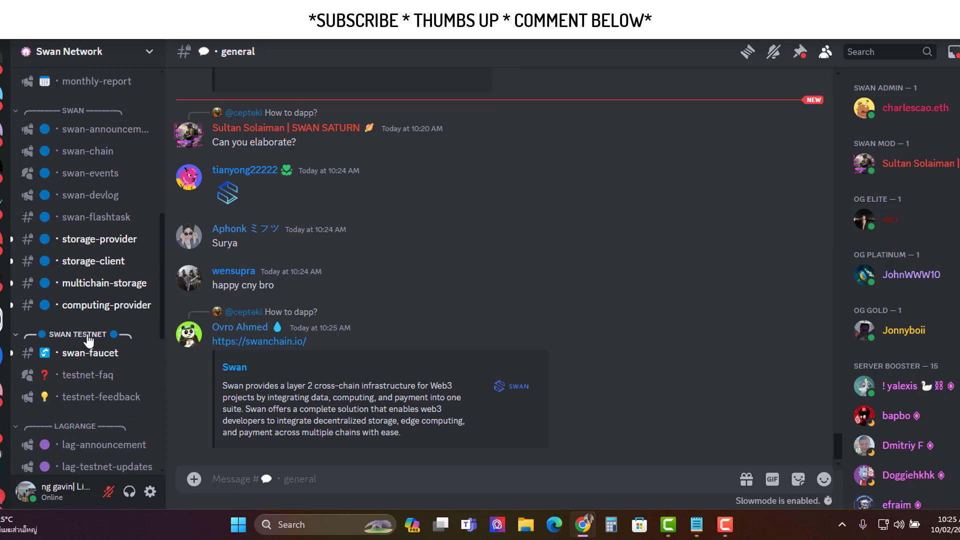
mouse_move(86, 356)
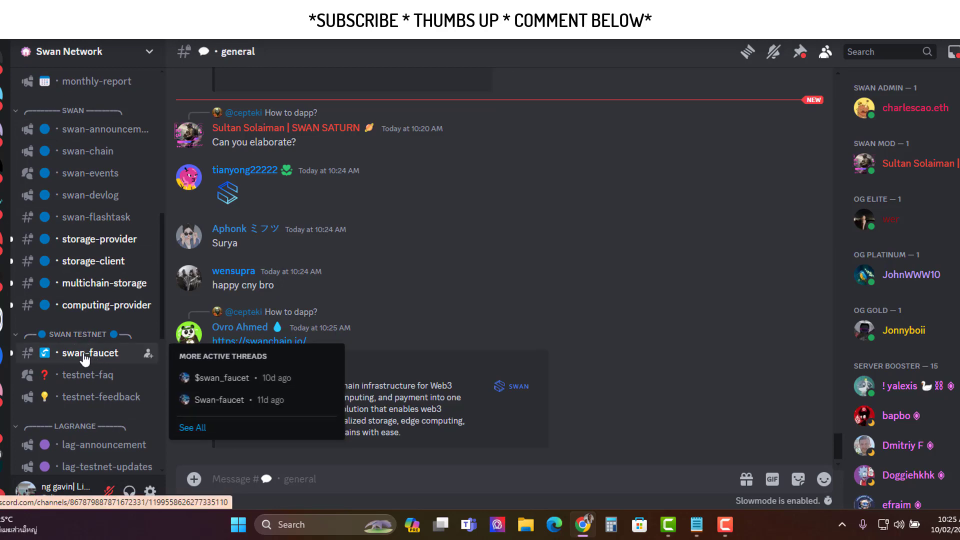
left_click(85, 356)
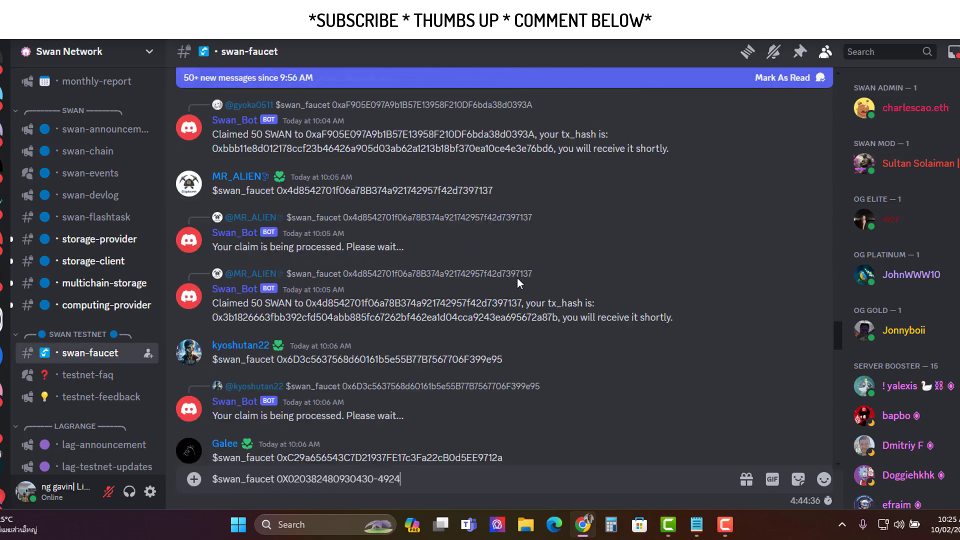
- Bring up the notes and select the old address in the $swan_faucet line
scroll(694, 325, "down", 10)
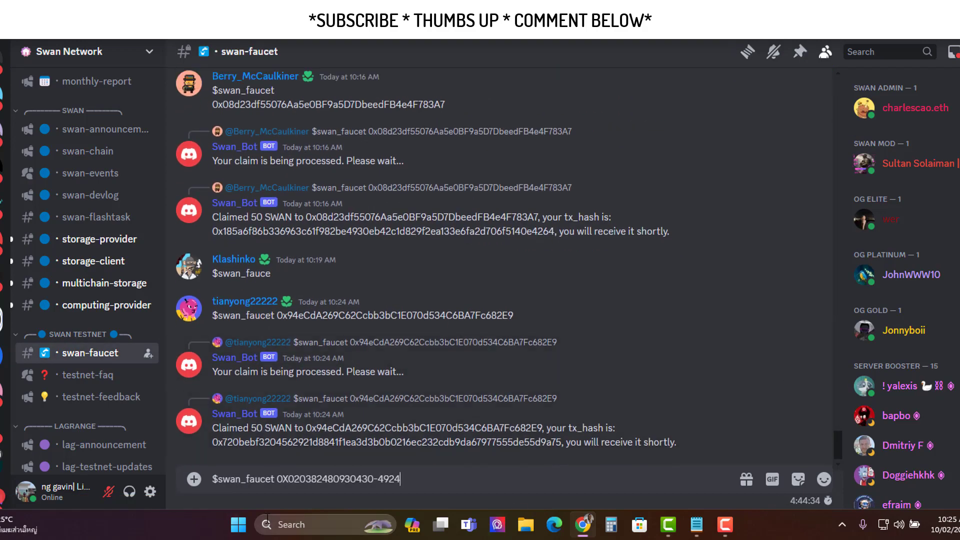
left_click(697, 524)
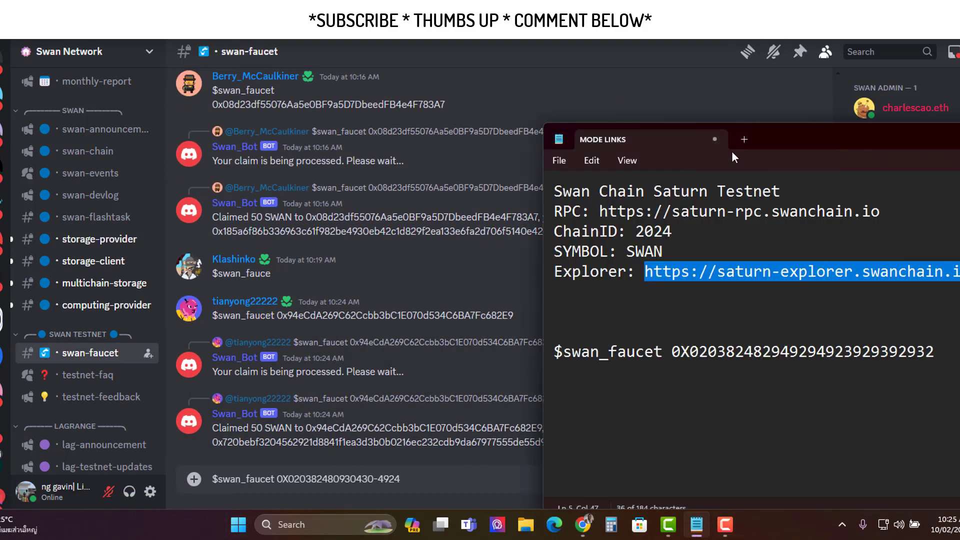
left_click_drag(763, 138, 259, 71)
triple_click(42, 289)
left_click(42, 289)
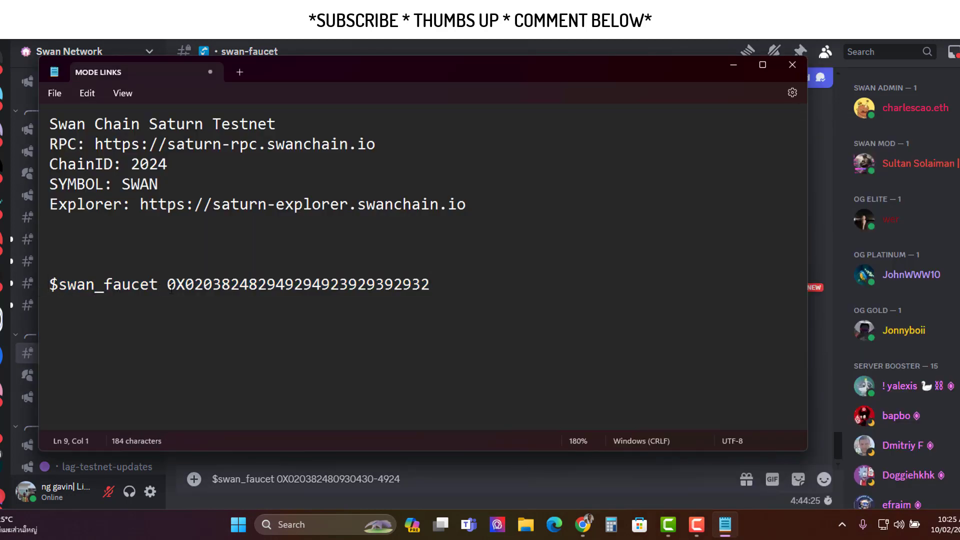
left_click_drag(167, 288, 443, 288)
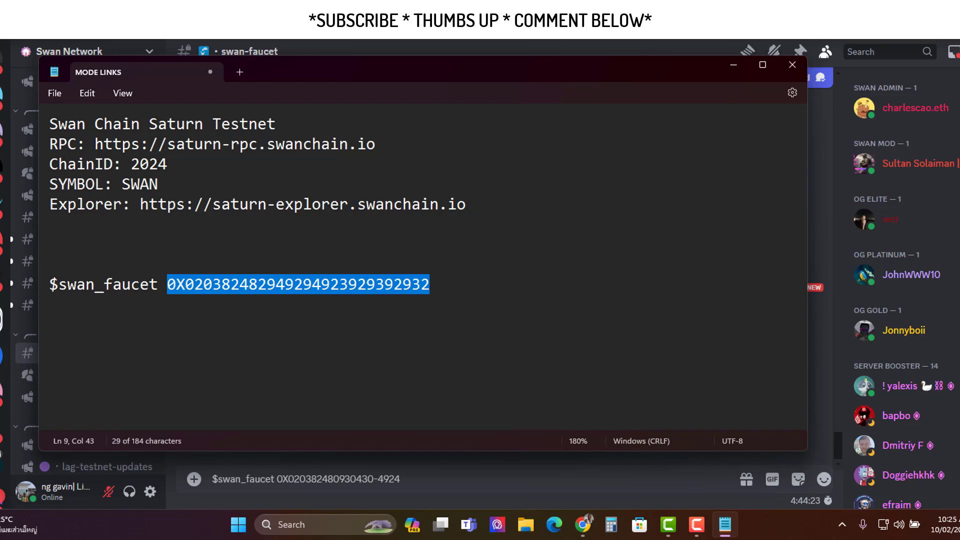
- Return to the MetaMask wallet home and copy the wallet's address
key("alt+Tab")
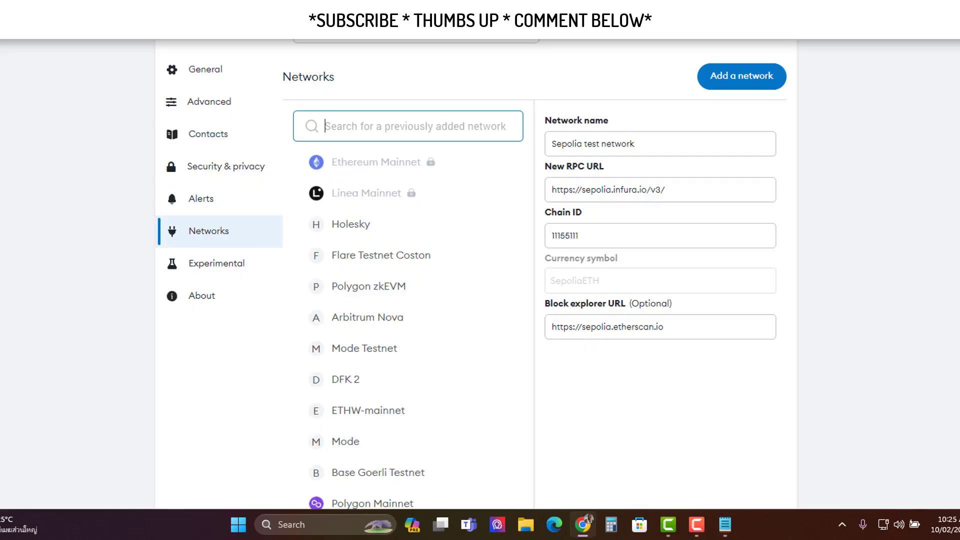
scroll(648, 114, "up", 3)
left_click(778, 161)
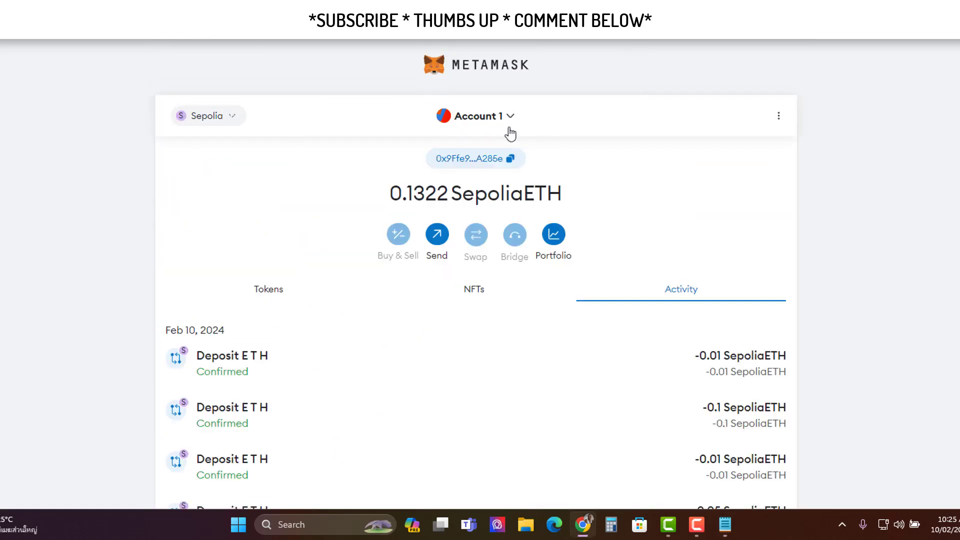
left_click(469, 169)
- Replace the old address in the $swan_faucet line with the wallet's address
left_click(725, 526)
left_click(403, 284)
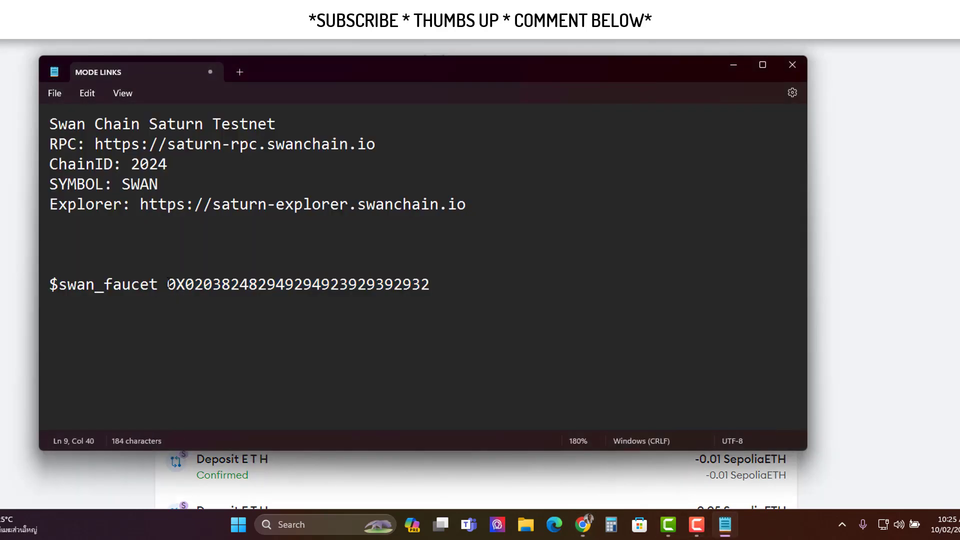
left_click_drag(170, 286, 461, 285)
key("ctrl+v")
left_click_drag(563, 298, 19, 280)
left_click(6, 313)
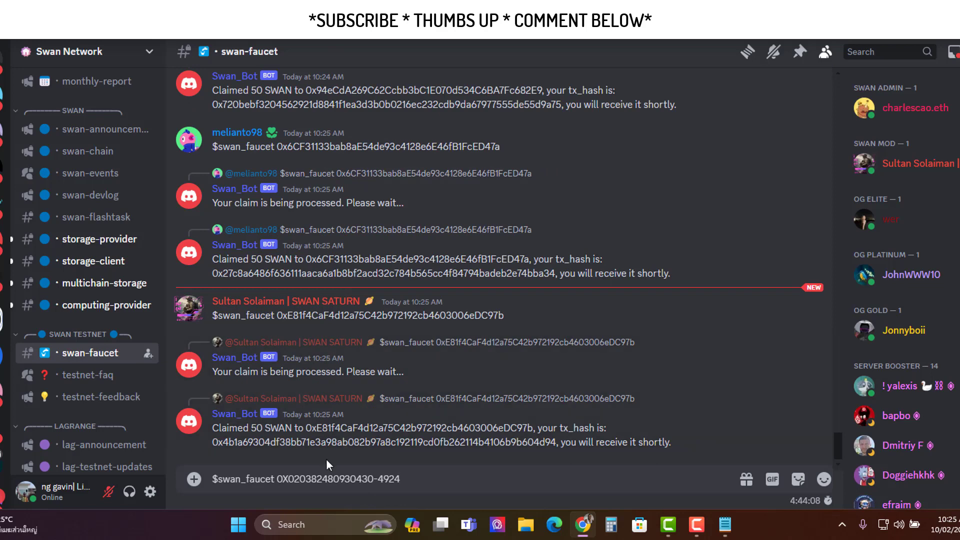
- Paste the faucet claim over Discord's draft, then cut it back out unsent
key("ctrl+a")
key("ctrl+v")
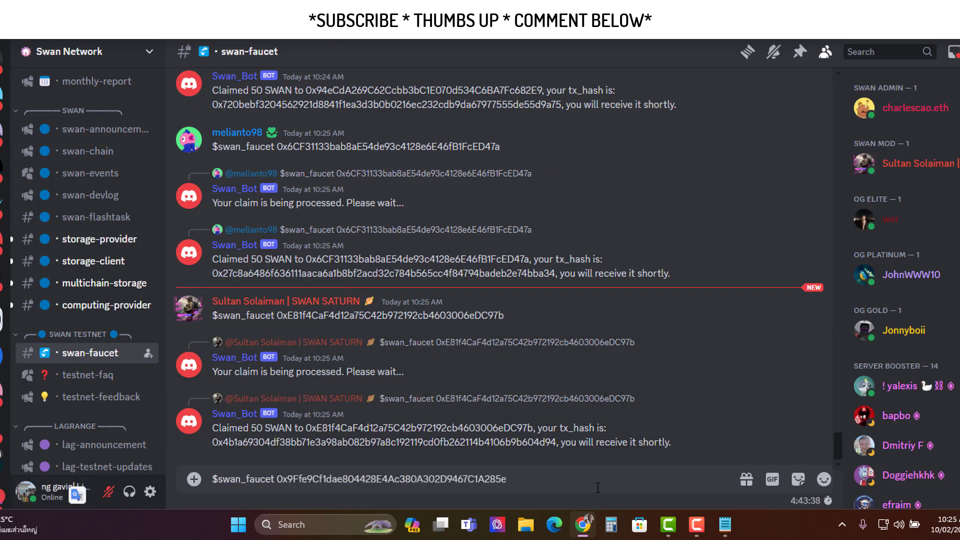
left_click_drag(507, 479, 160, 476)
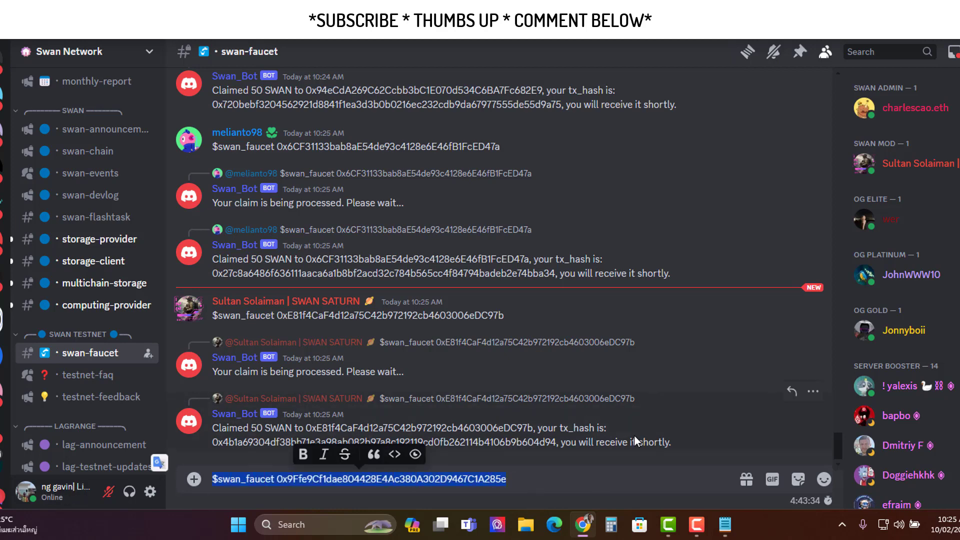
key("ctrl+x")
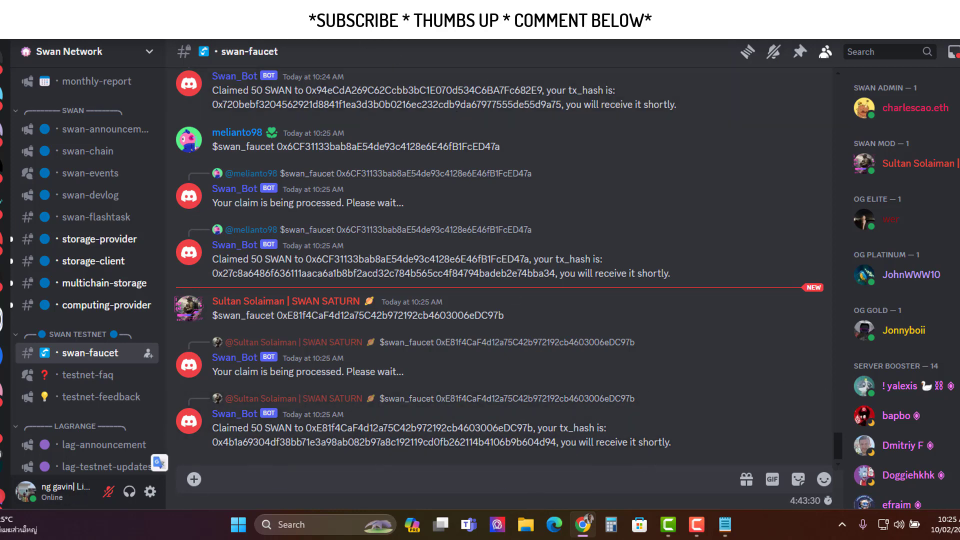
key("alt+Tab")
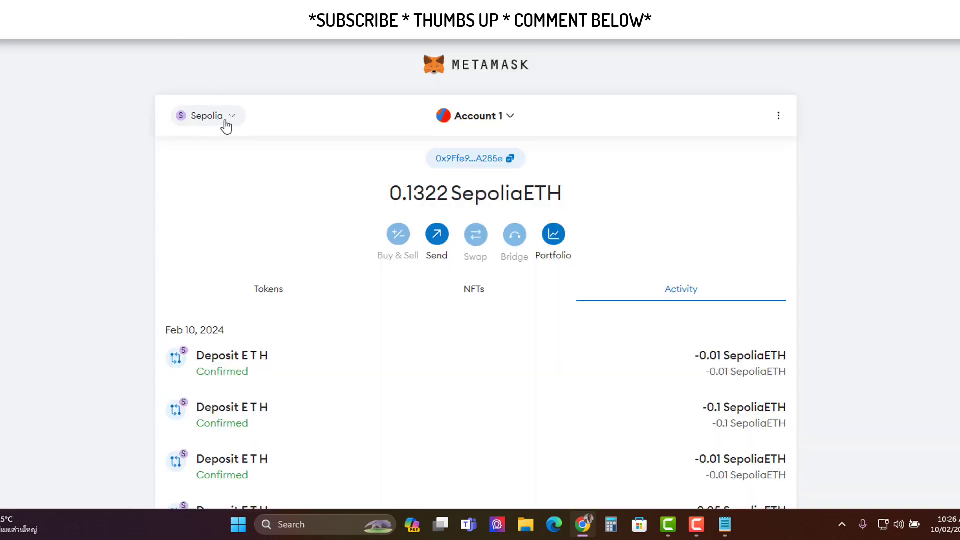
- Switch the wallet network from Sepolia to Swan Chain Saturn Testnet
left_click(224, 122)
type("swan")
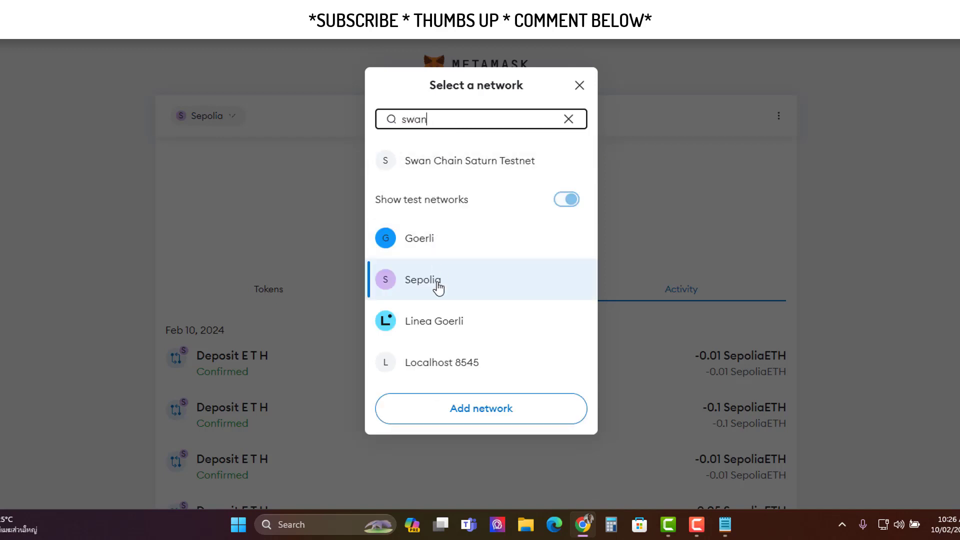
mouse_move(507, 177)
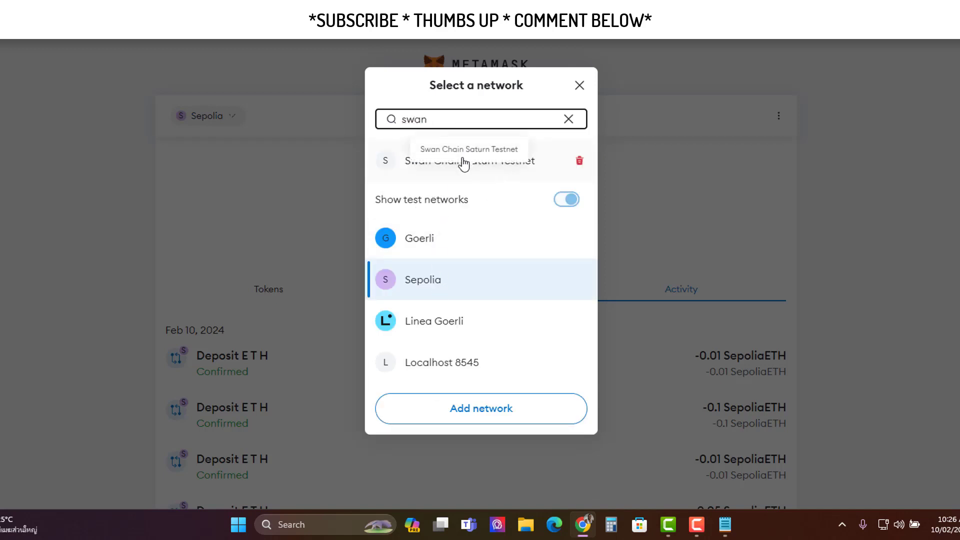
left_click(450, 172)
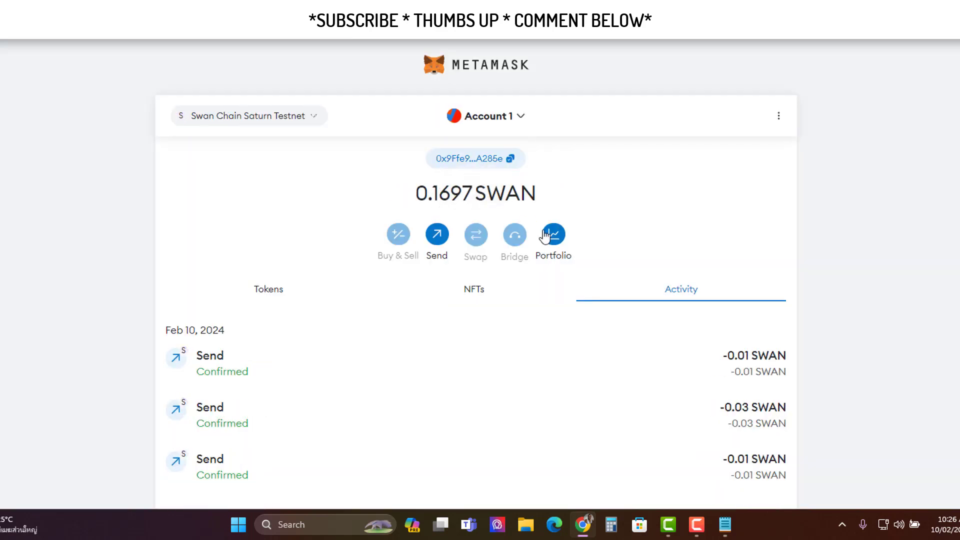
scroll(382, 320, "down", 1)
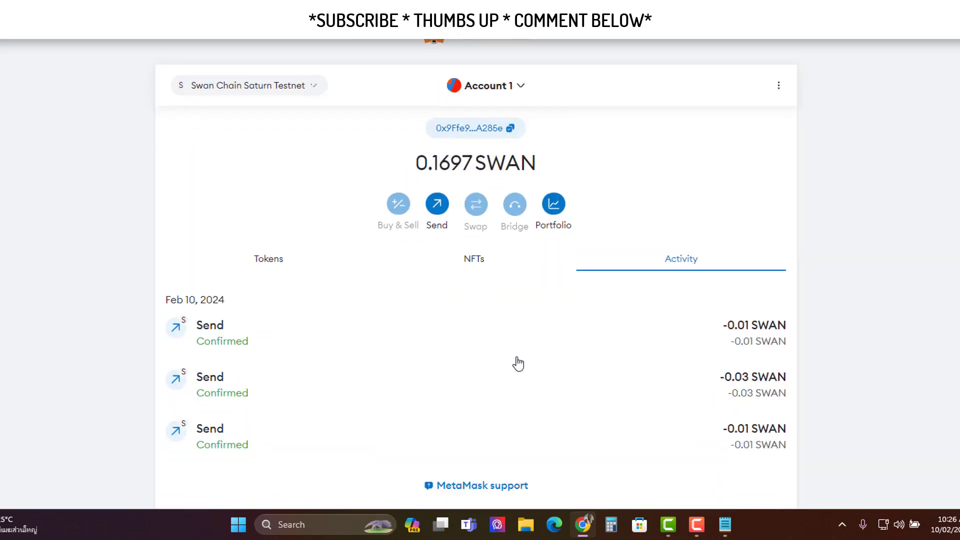
scroll(518, 364, "up", 1)
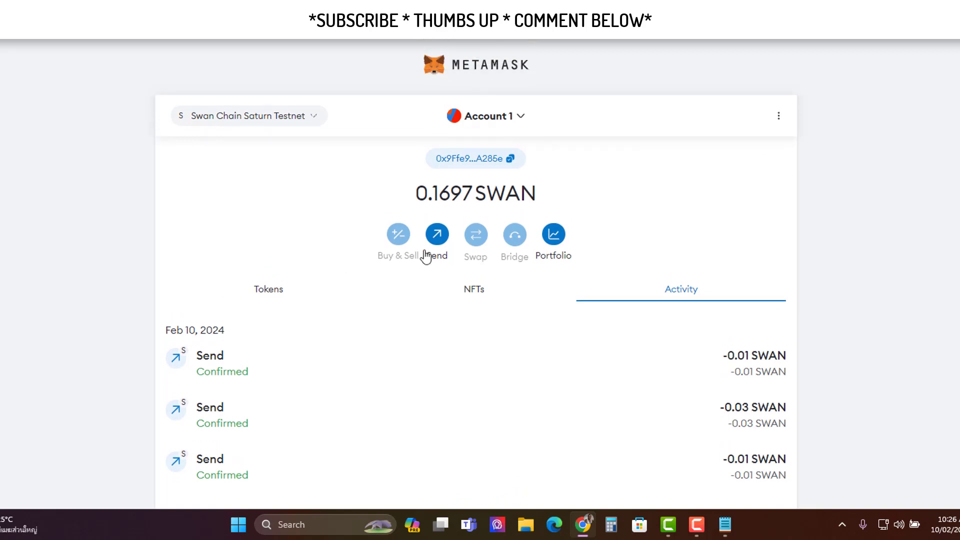
- Copy the wallet's account address from the address chip
left_click(501, 159)
scroll(226, 435, "down", 1)
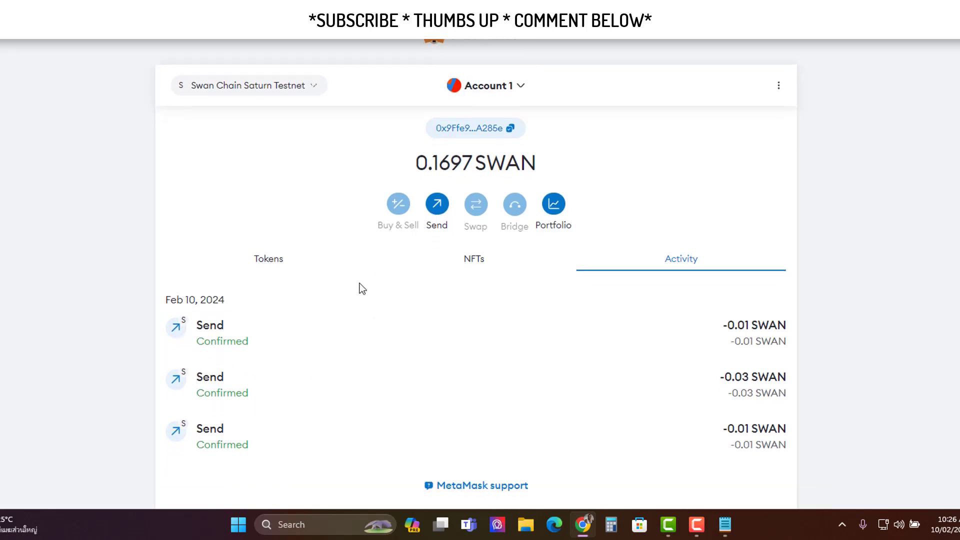
scroll(294, 334, "up", 1)
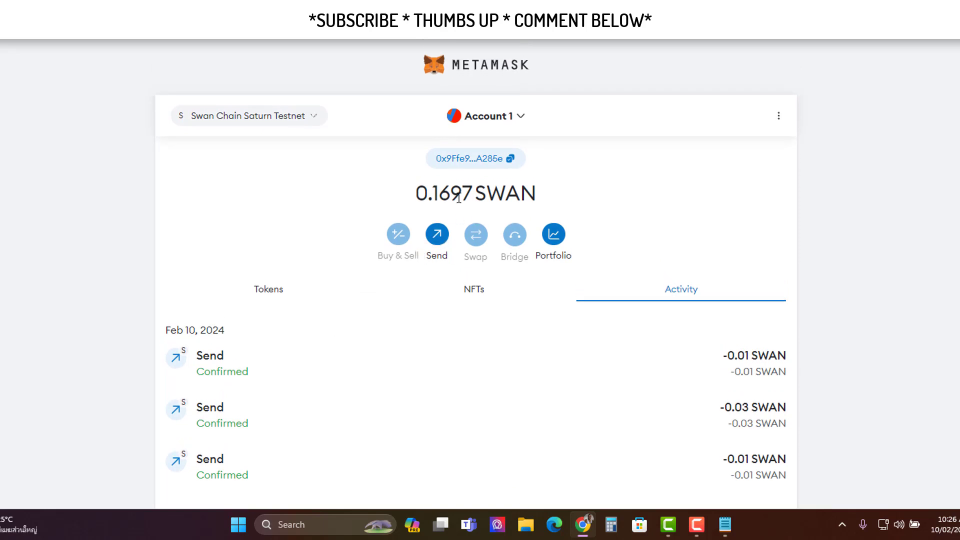
left_click(509, 159)
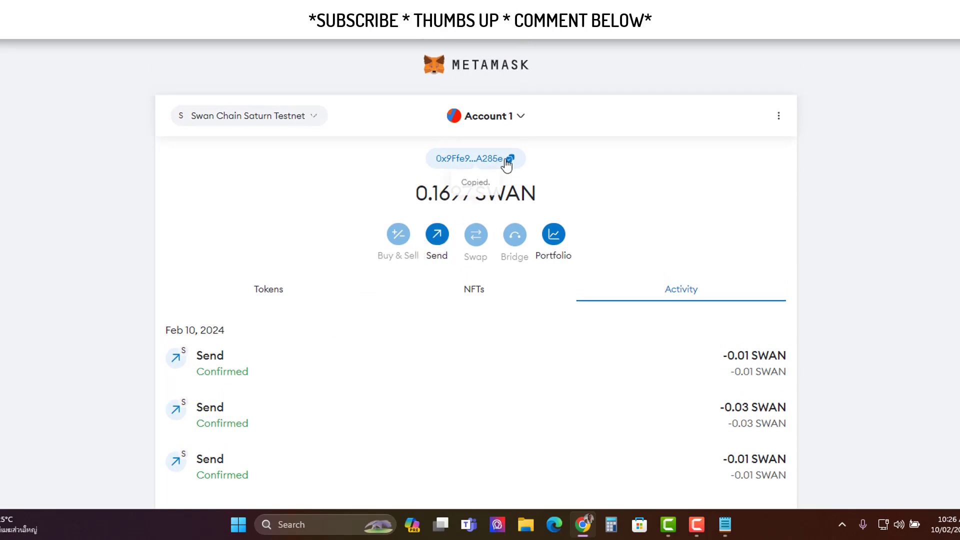
- Send 0.01 SWAN to Account 1 itself and confirm the transaction
left_click(434, 244)
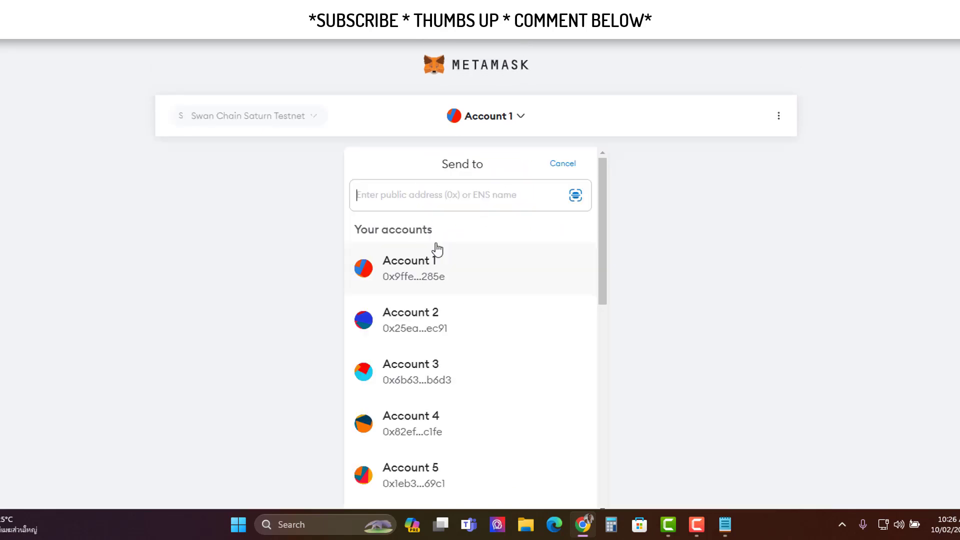
left_click(410, 275)
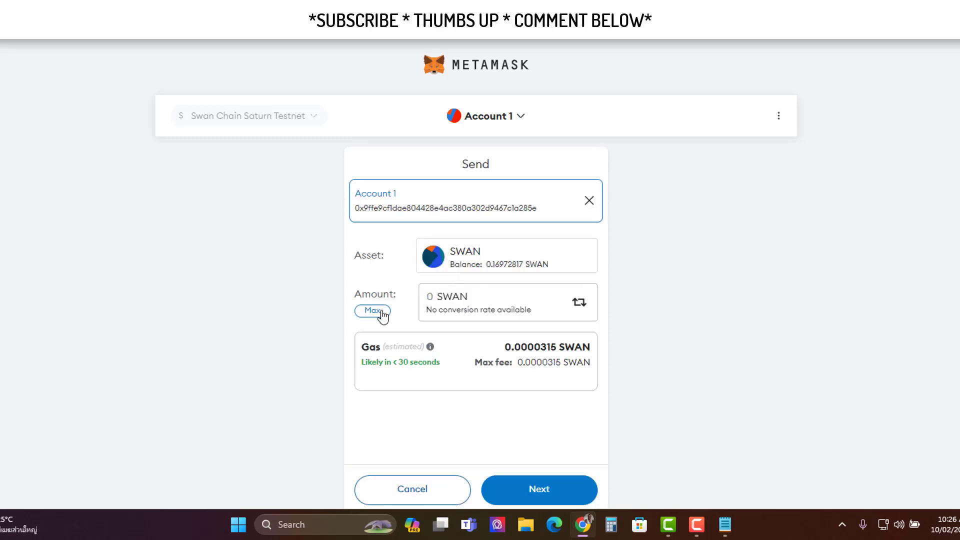
left_click(381, 312)
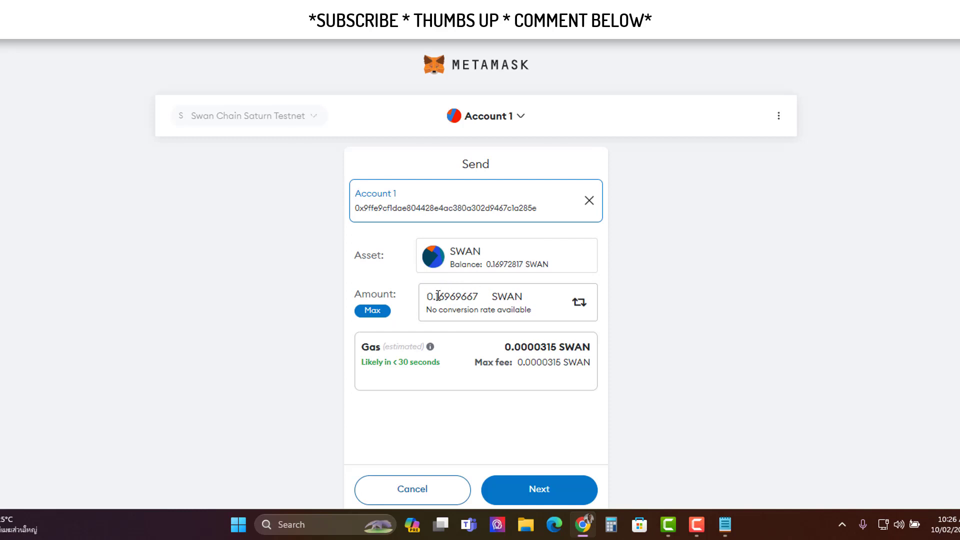
left_click_drag(438, 296, 508, 296)
type("01")
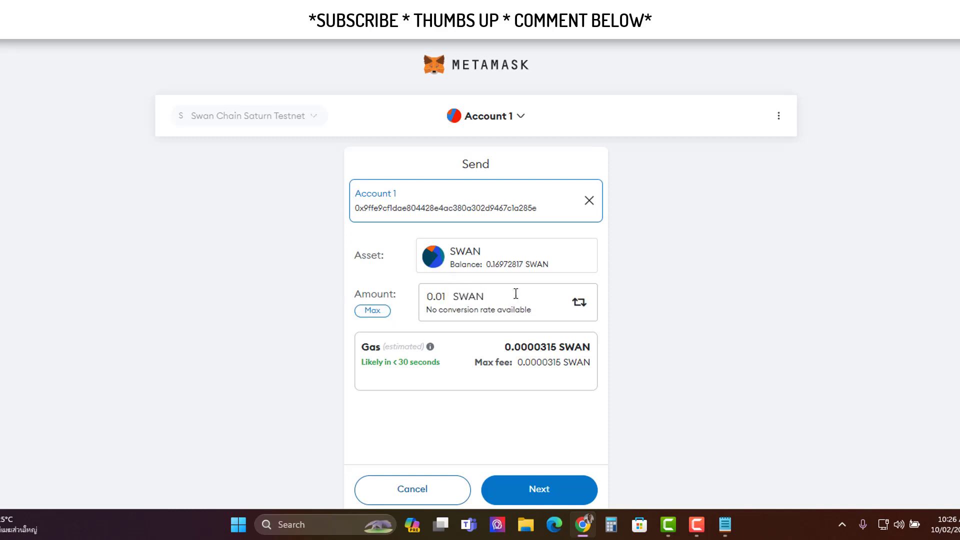
left_click(560, 489)
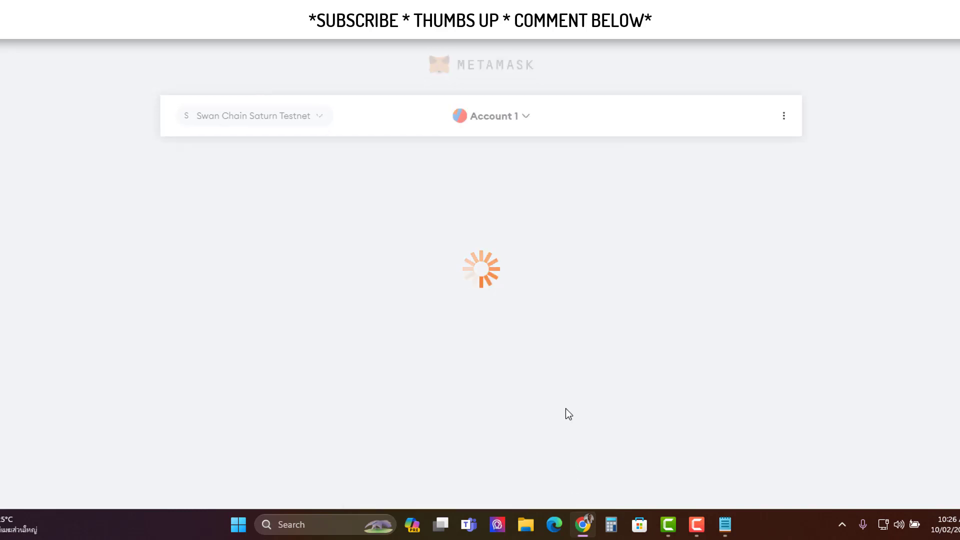
left_click(533, 498)
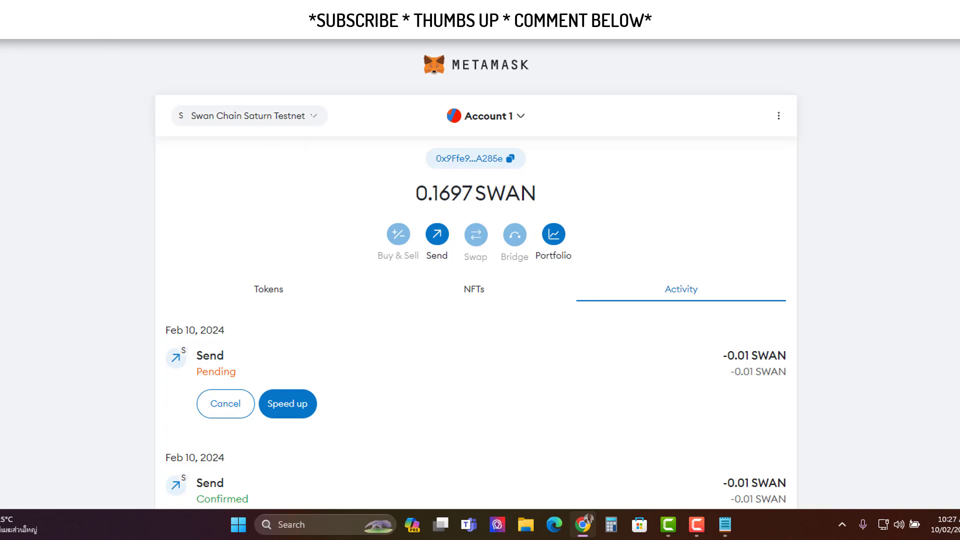
- Check the network notes, then copy the wallet address in MetaMask
left_click(725, 528)
left_click(343, 160)
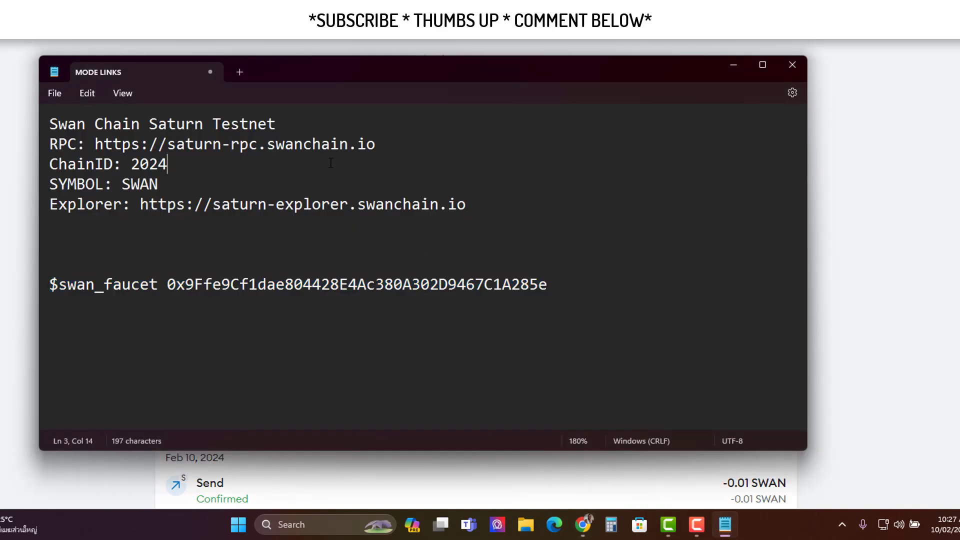
left_click_drag(388, 144, 94, 145)
key("alt+Tab")
left_click(526, 159)
- Search Blockscout for the wallet address and review its successful self-transfer transactions
key("alt+Tab")
left_click(384, 191)
key("ctrl+v")
key("Return")
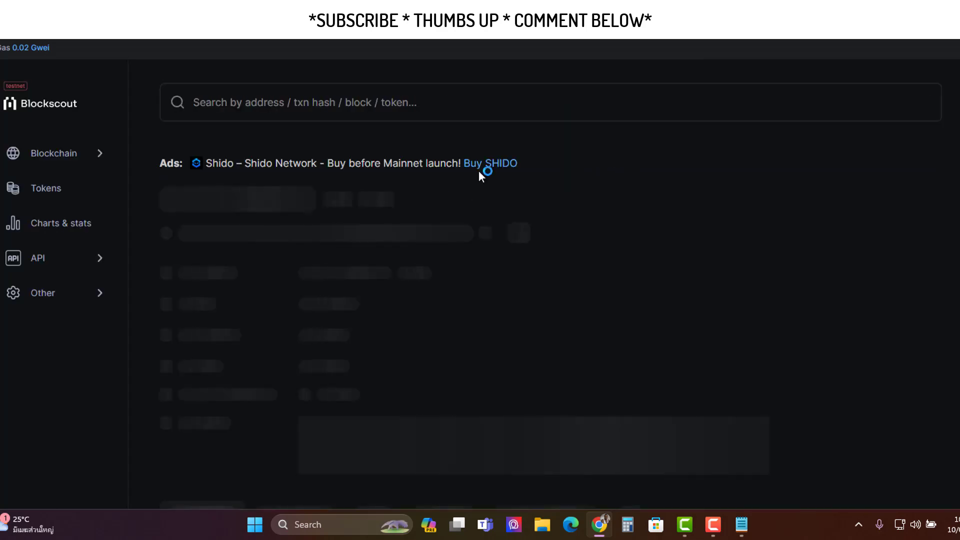
scroll(319, 292, "down", 7)
scroll(358, 293, "down", 3)
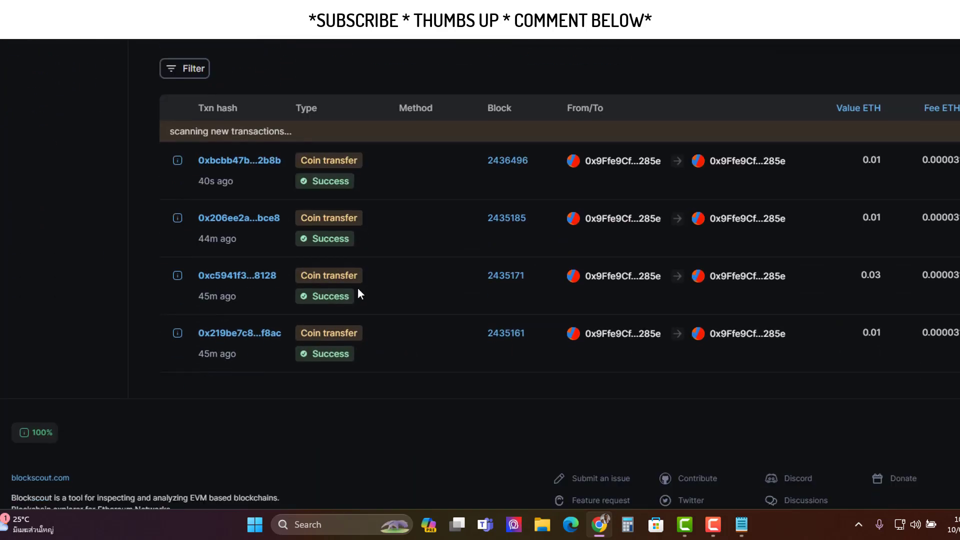
scroll(371, 253, "up", 9)
scroll(405, 175, "down", 8)
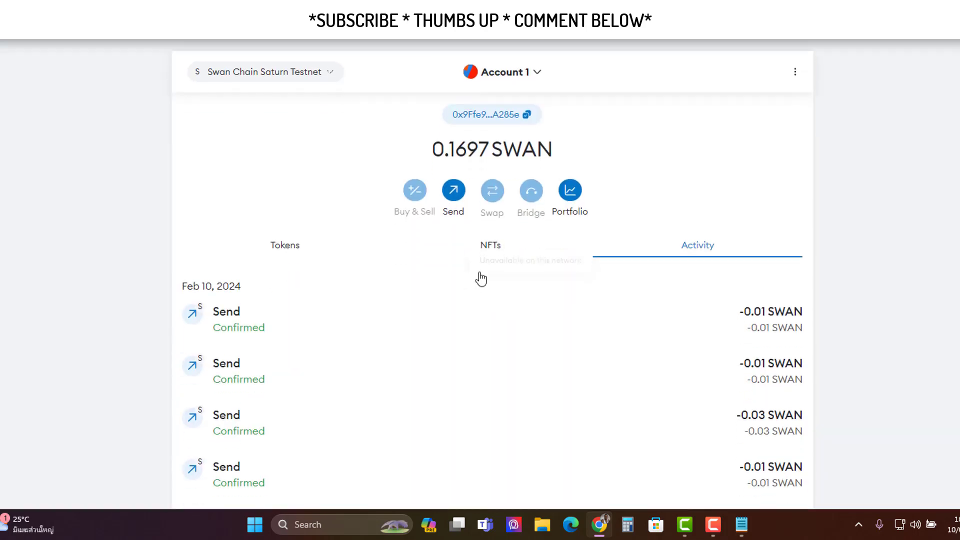
scroll(478, 276, "down", 2)
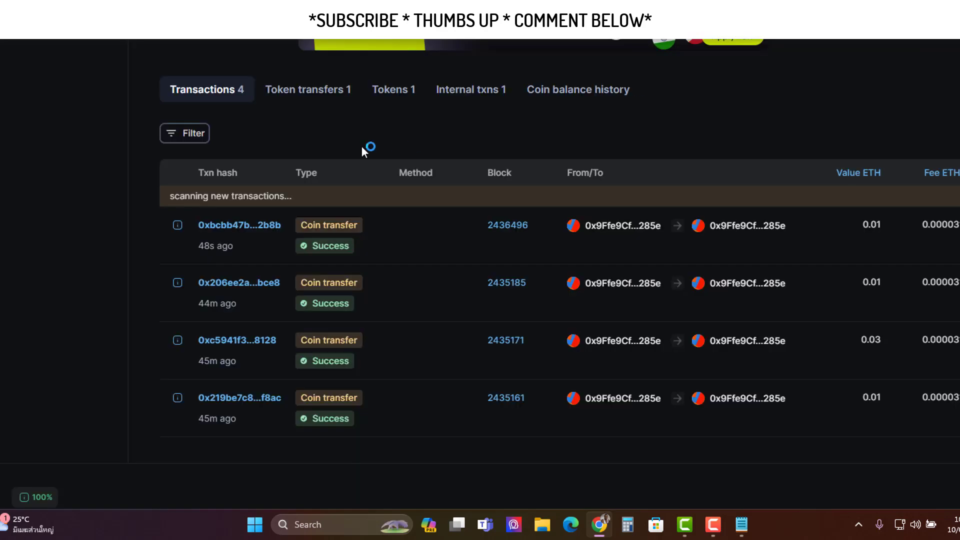
scroll(362, 146, "up", 5)
scroll(309, 289, "down", 5)
scroll(415, 393, "up", 5)
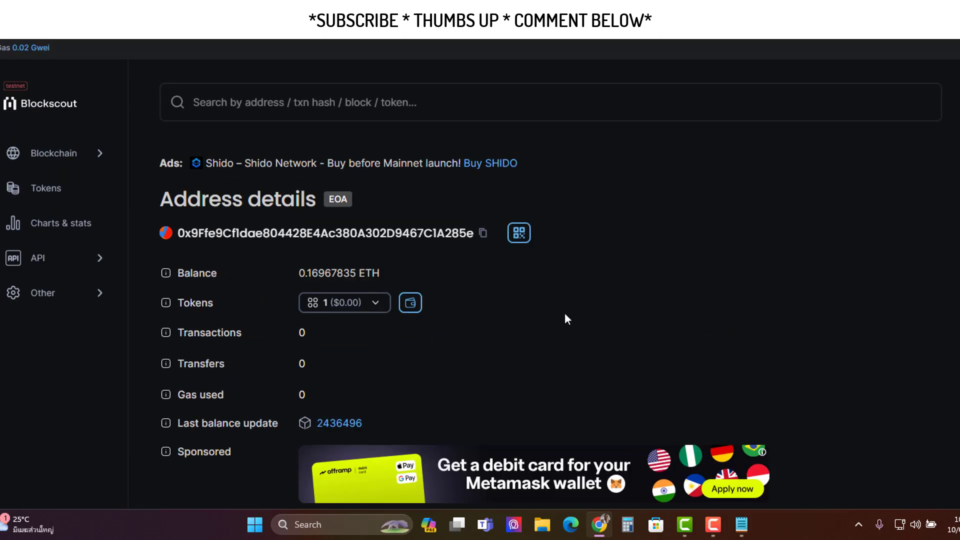
scroll(430, 334, "down", 5)
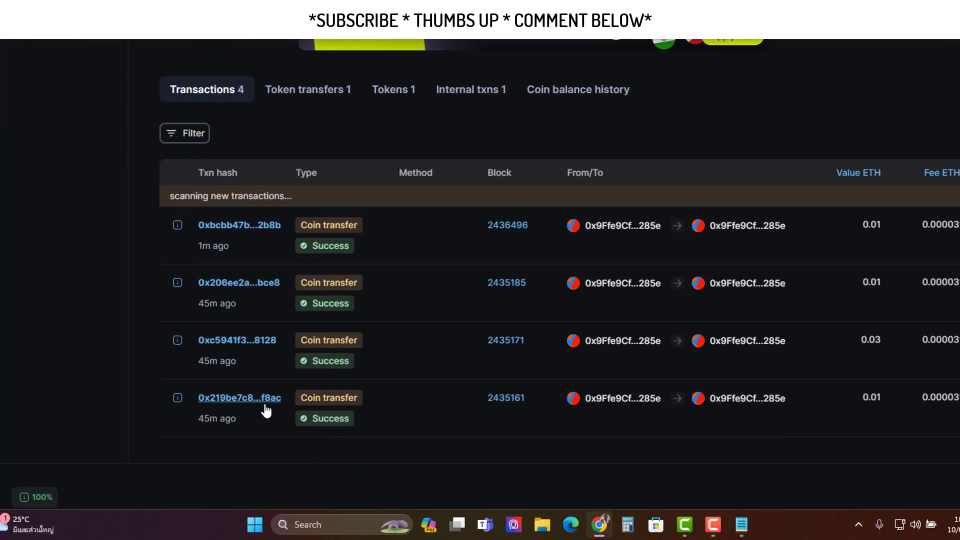
scroll(435, 325, "up", 5)
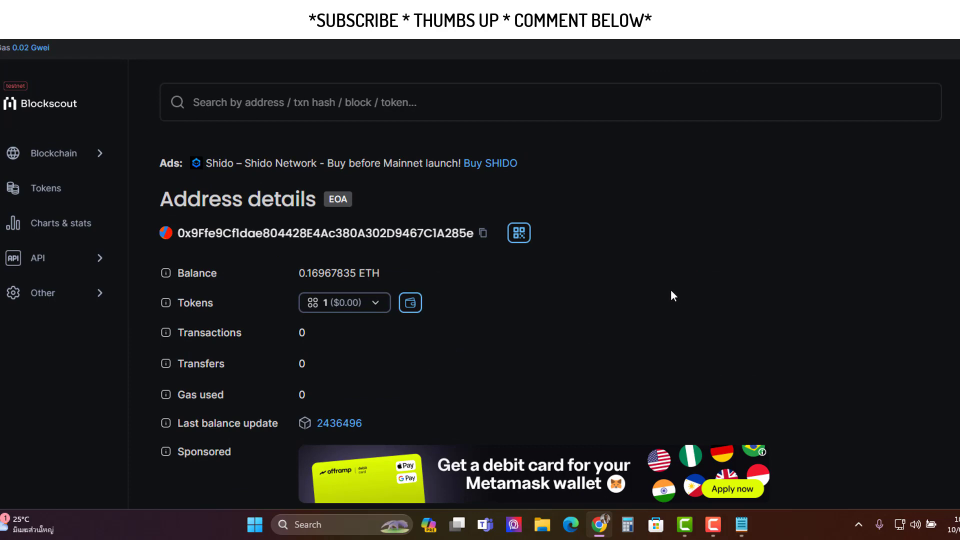
scroll(607, 328, "down", 3)
- Go to the Swan Chain X profile and view its bio and pinned Saturn Testnet post
left_click(440, 30)
scroll(500, 240, "up", 2)
scroll(503, 199, "up", 3)
key("ctrl+shift+Tab")
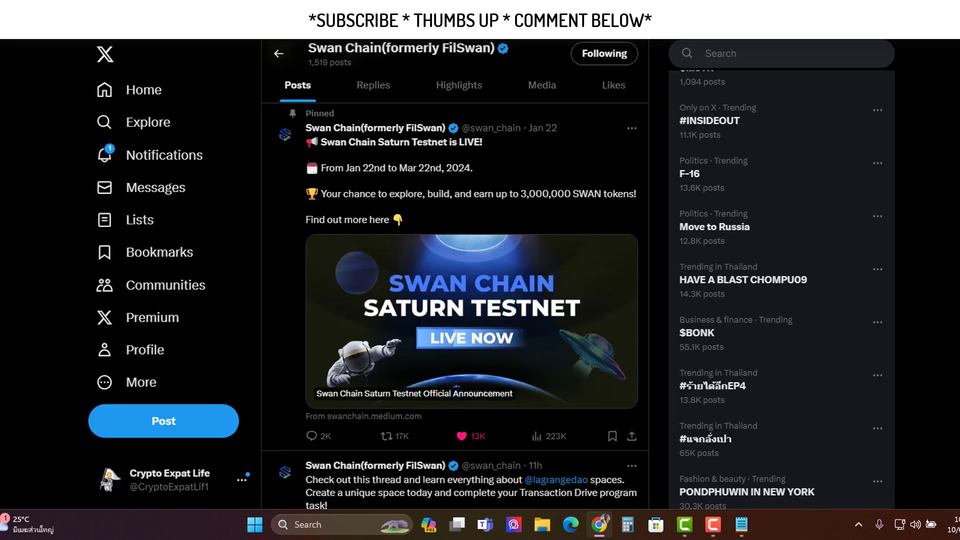
scroll(431, 179, "up", 3)
scroll(431, 179, "down", 3)
scroll(431, 178, "up", 3)
scroll(431, 178, "down", 2)
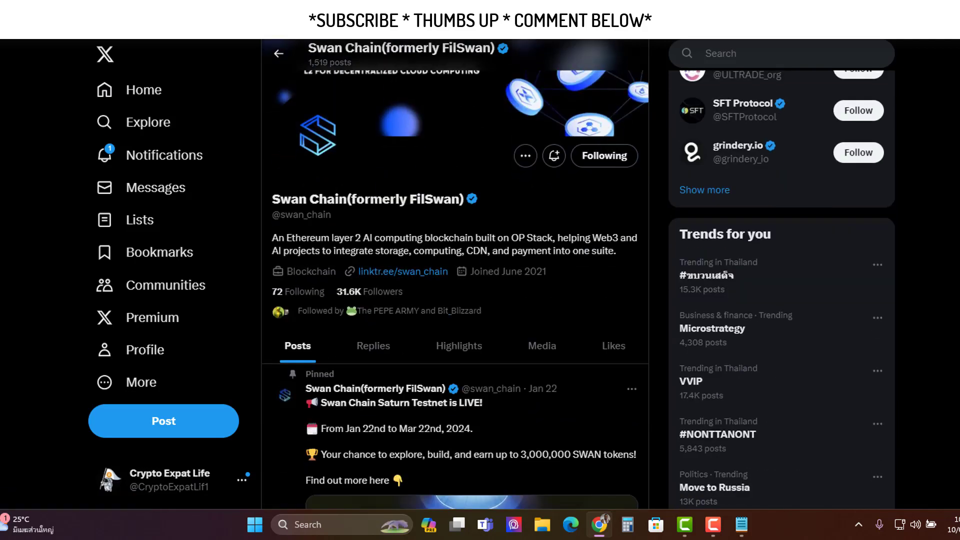
scroll(584, 333, "up", 2)
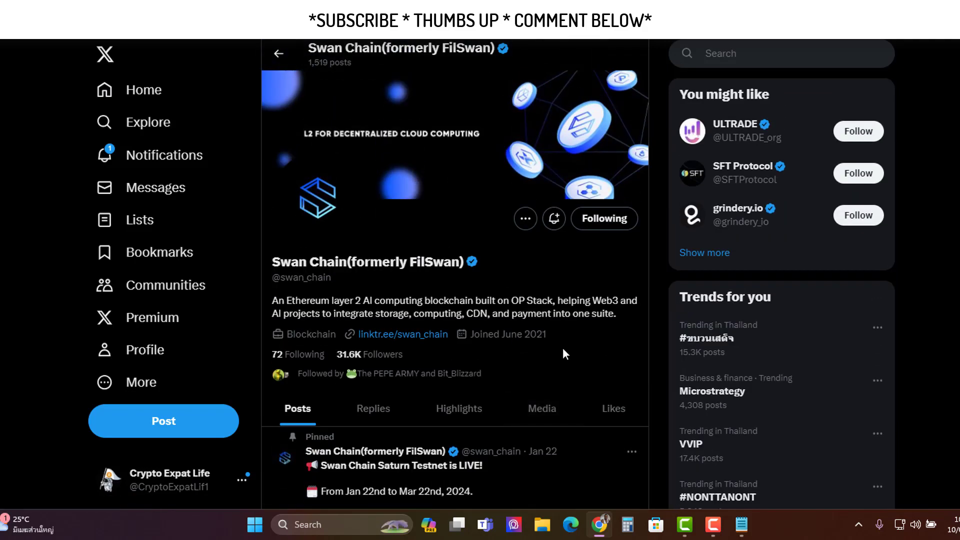
scroll(554, 295, "down", 2)
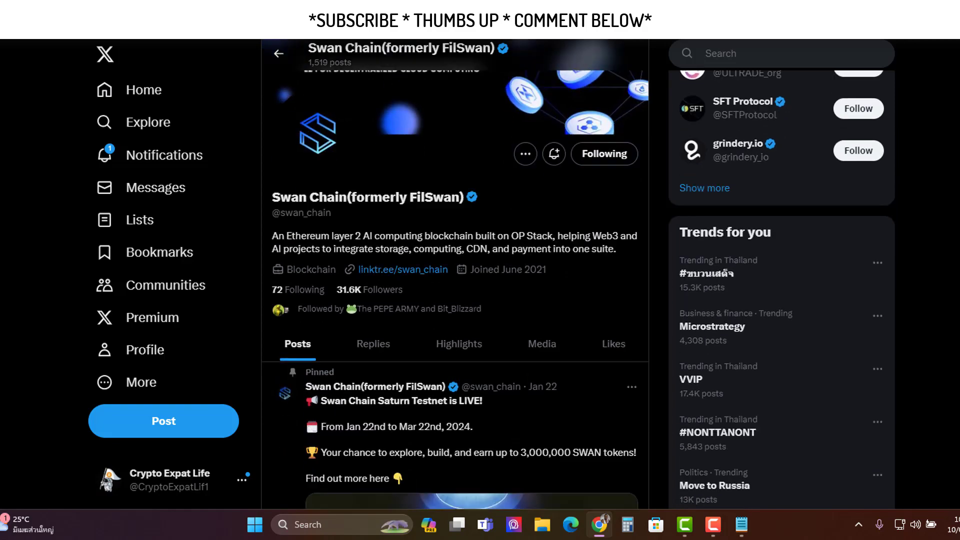
key("ctrl+Tab")
scroll(554, 295, "down", 10)
scroll(555, 299, "down", 5)
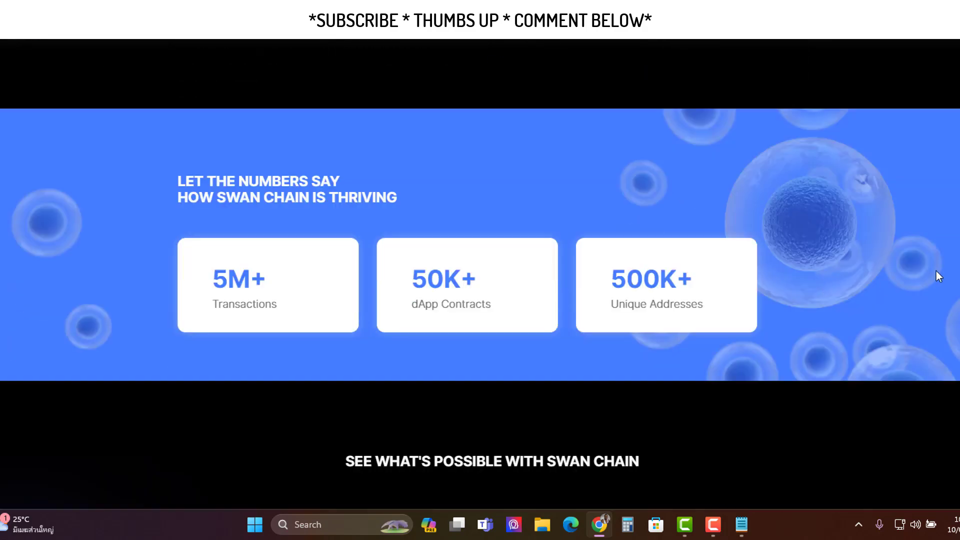
scroll(480, 274, "down", 10)
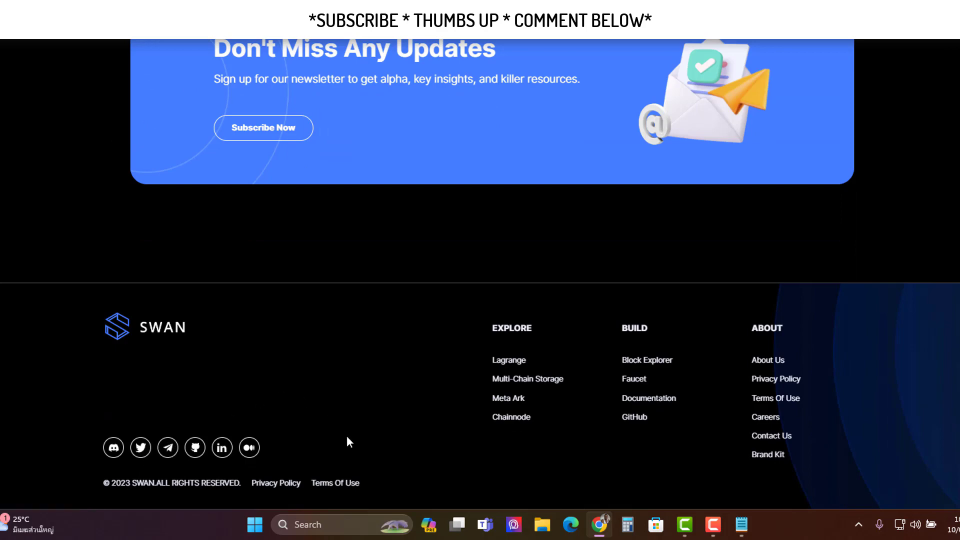
scroll(346, 436, "up", 10)
scroll(419, 394, "up", 5)
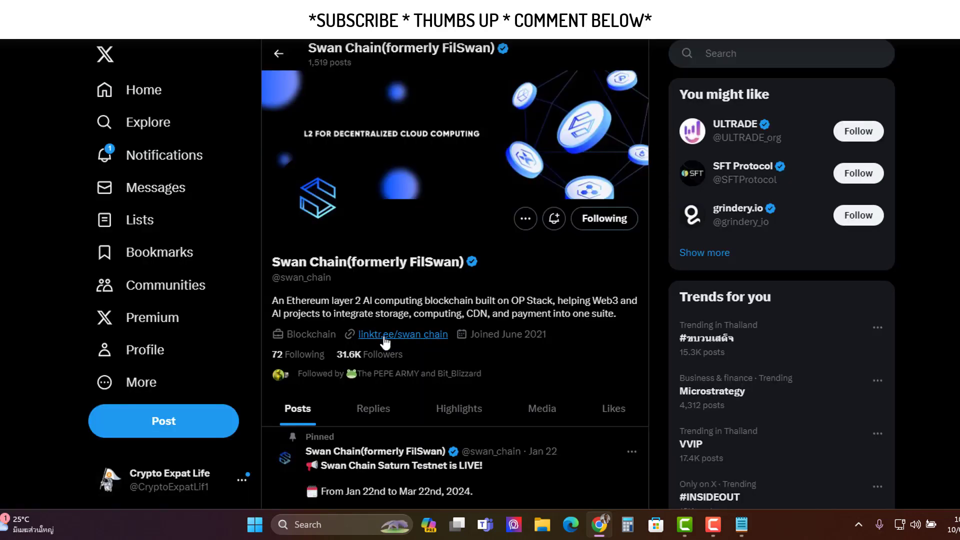
- Follow linktr.ee/swan_chain from the X bio and browse its website, docs and Discord links
left_click(390, 342)
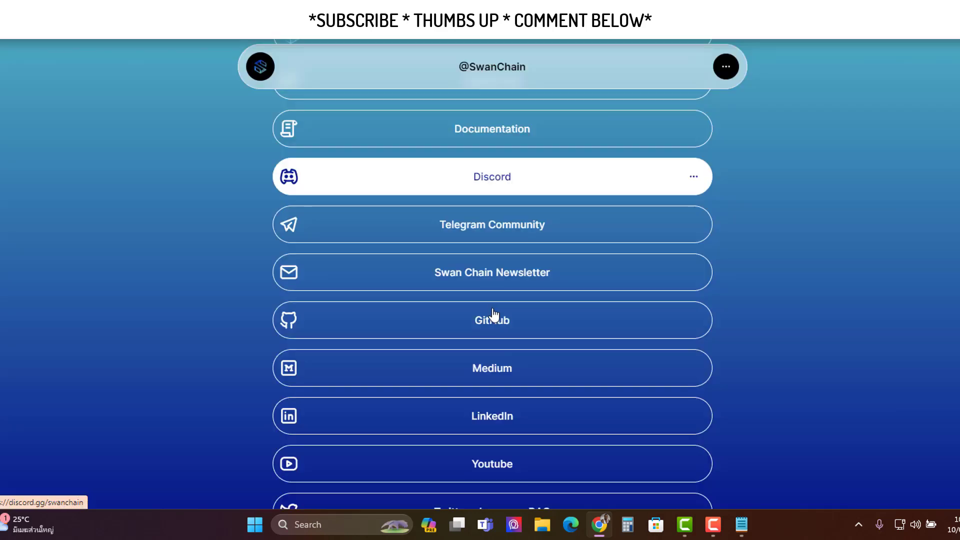
scroll(489, 302, "down", 3)
scroll(487, 380, "down", 2)
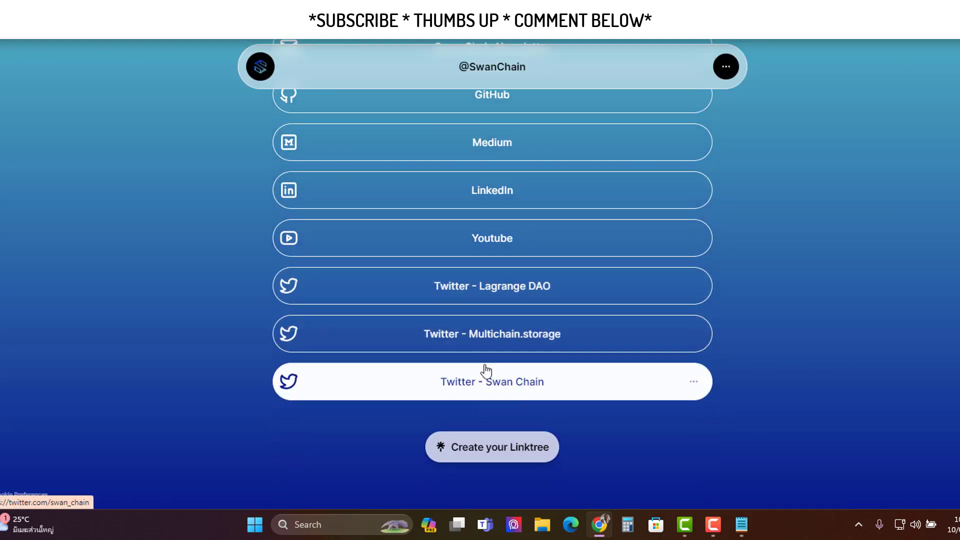
scroll(486, 365, "up", 4)
scroll(495, 400, "up", 4)
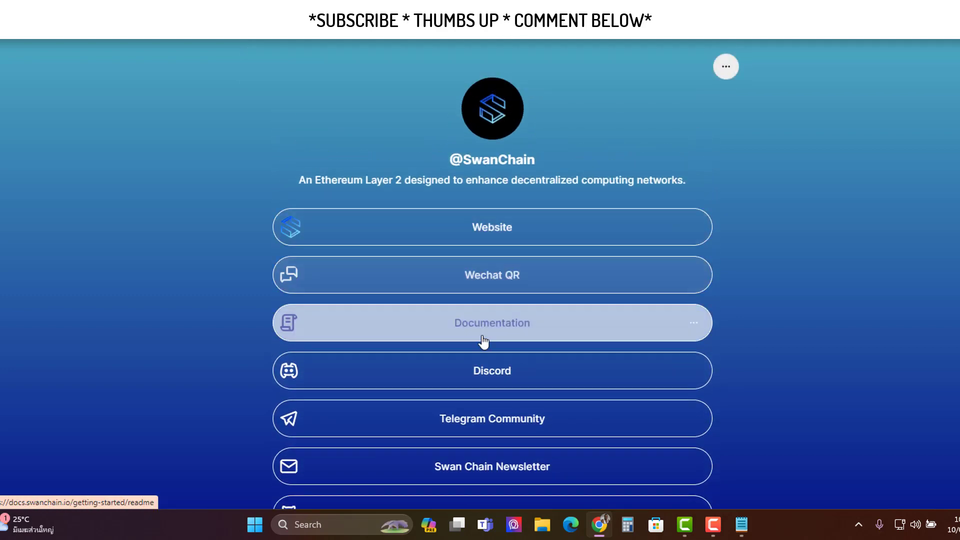
scroll(489, 388, "down", 4)
scroll(489, 366, "up", 4)
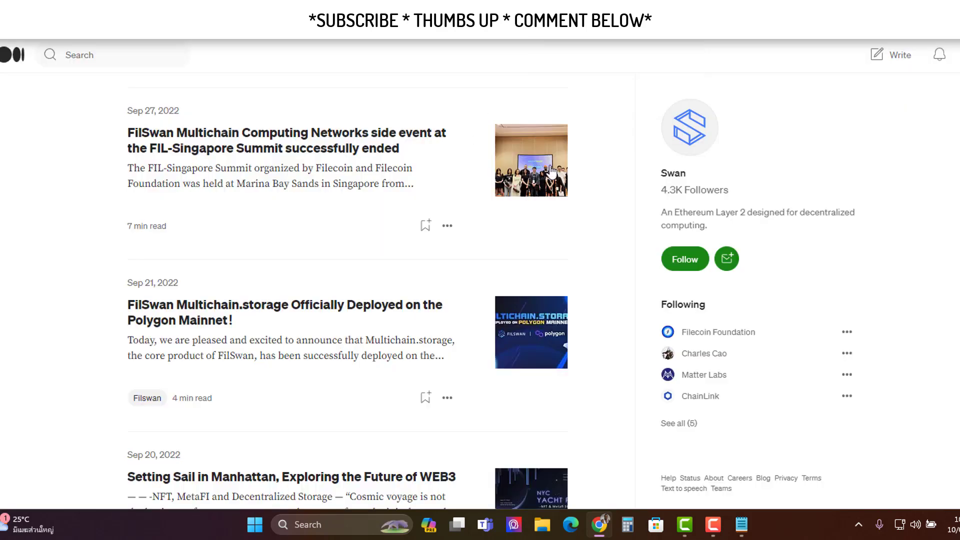
- Scroll Swan's Medium post feed back to the May 2021 articles
scroll(348, 300, "down", 20)
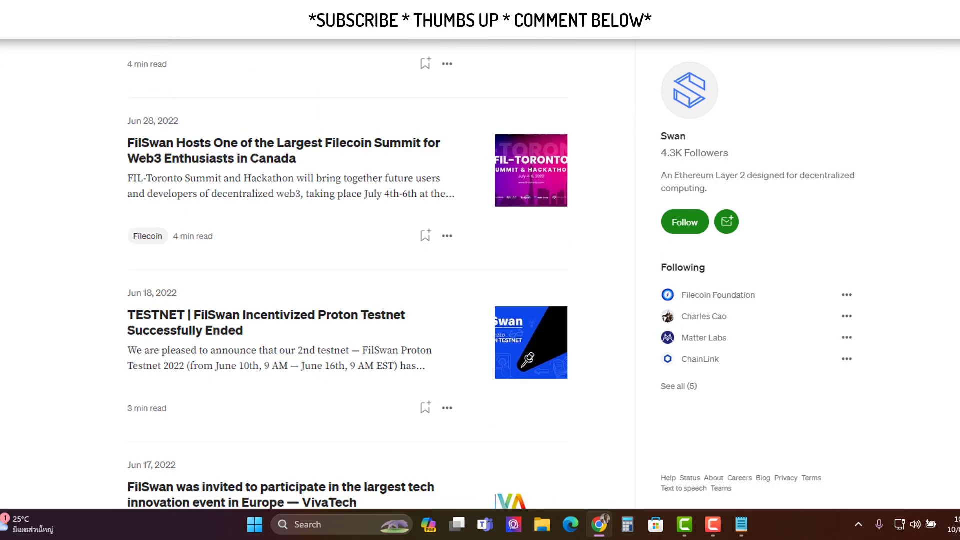
scroll(348, 275, "down", 4)
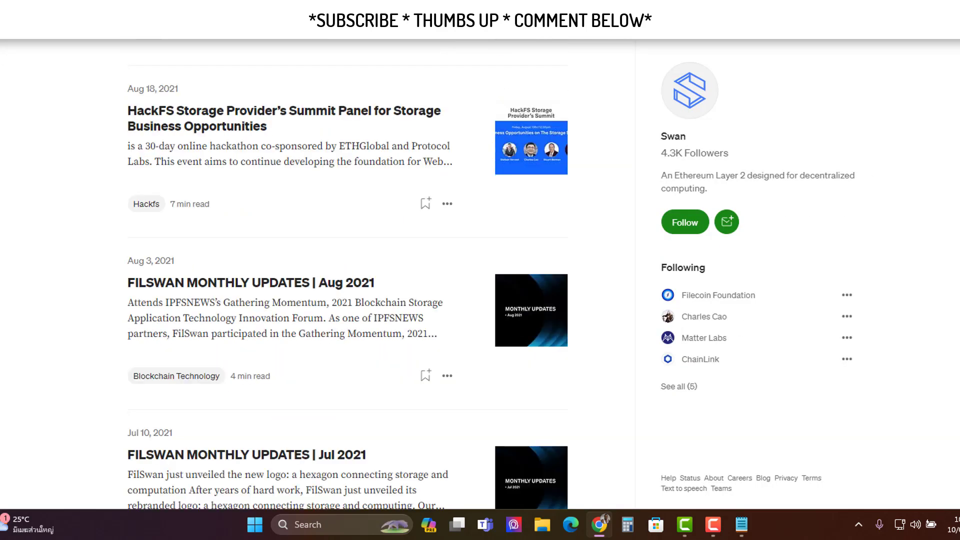
scroll(347, 275, "down", 4)
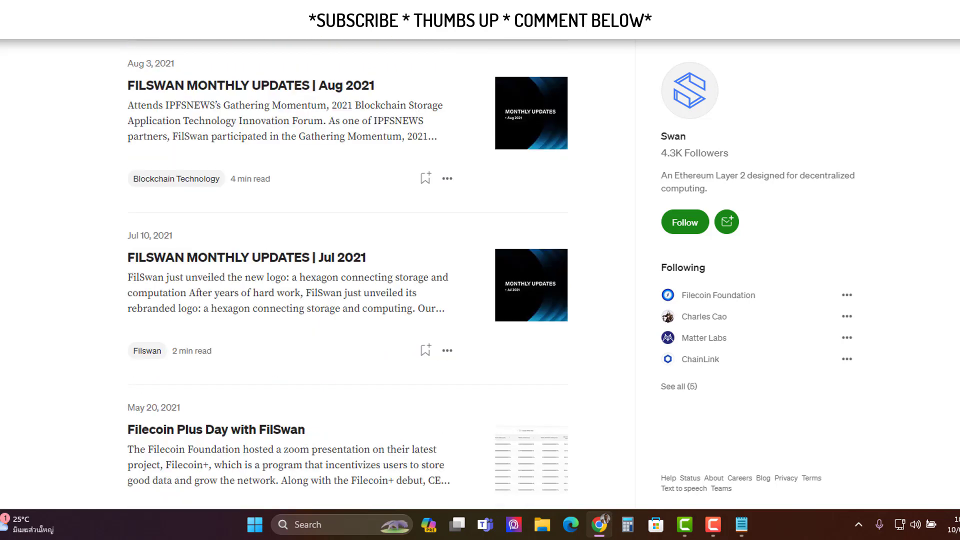
scroll(348, 275, "down", 1)
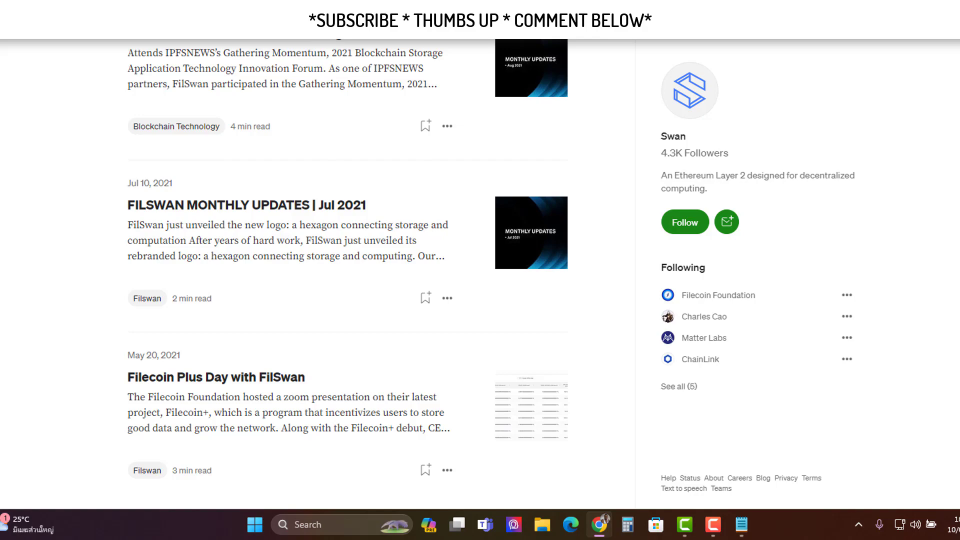
scroll(267, 196, "up", 10)
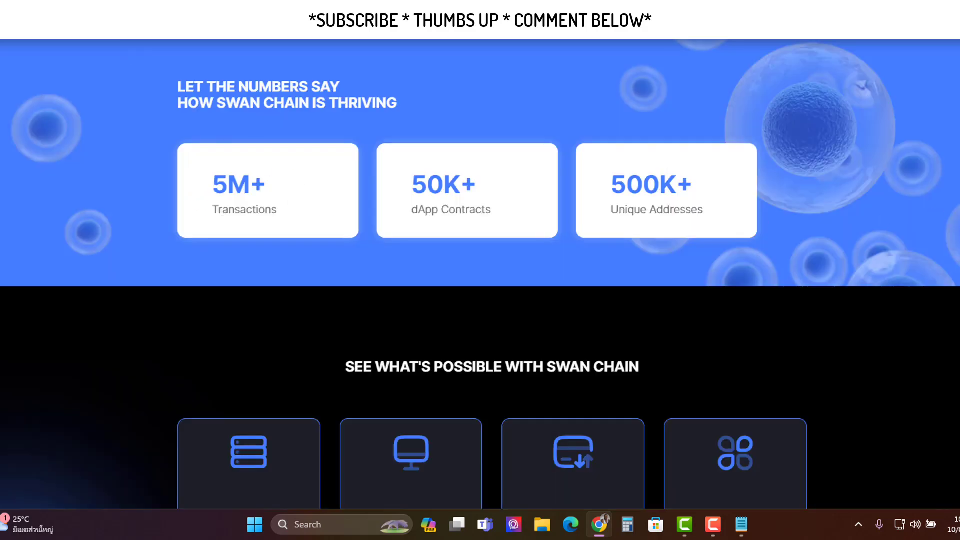
scroll(480, 274, "down", 15)
scroll(590, 312, "up", 1)
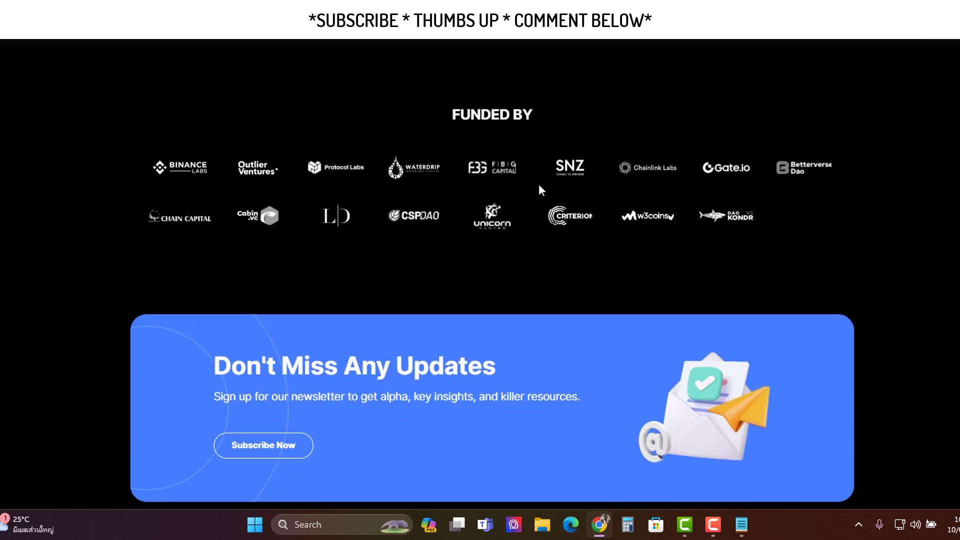
scroll(693, 196, "up", 3)
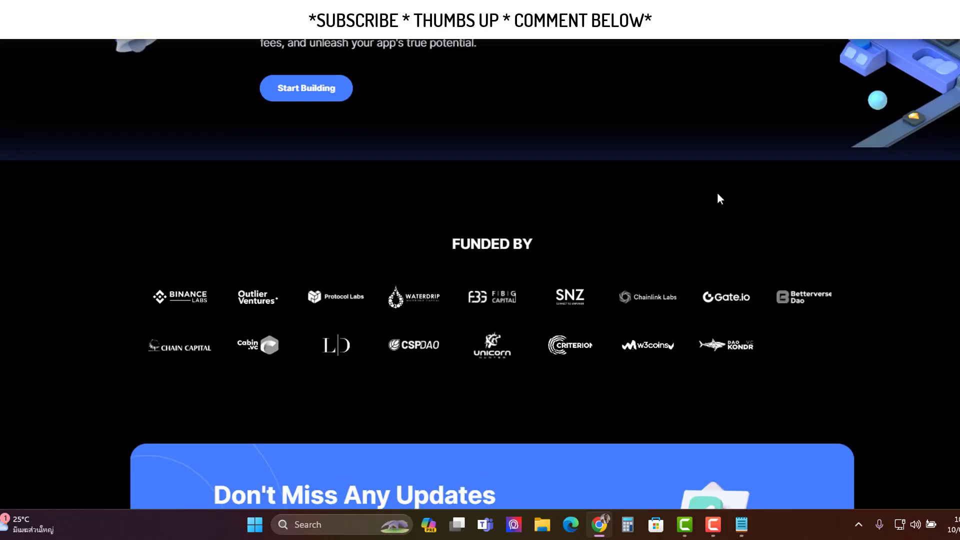
scroll(480, 275, "up", 15)
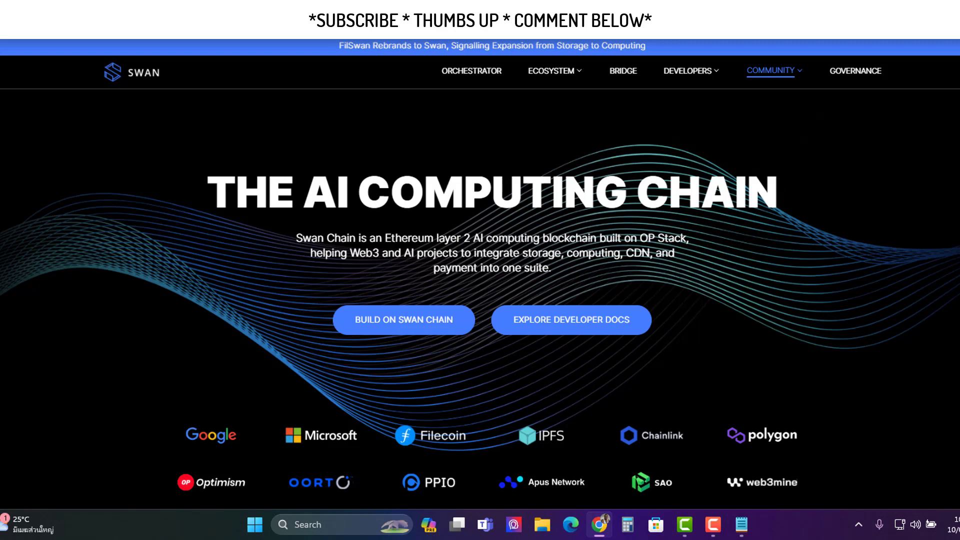
- In a new tab, search CoinGecko for 'filecoin' and open its price page
key("ctrl+t")
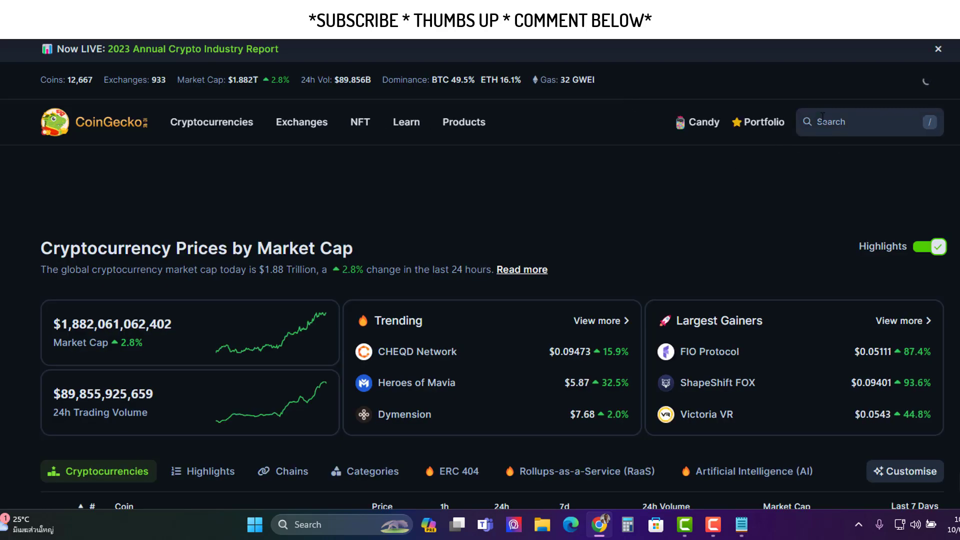
left_click(823, 118)
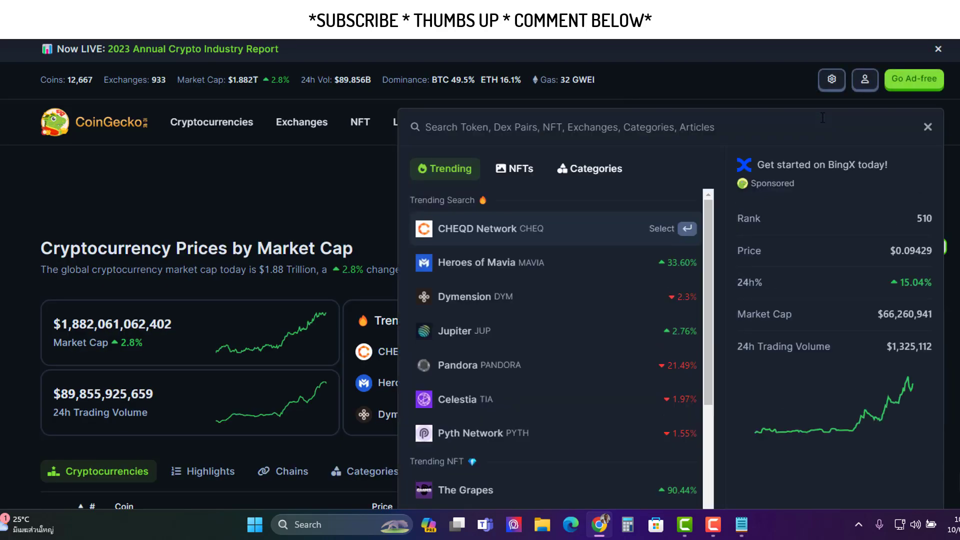
type("fil")
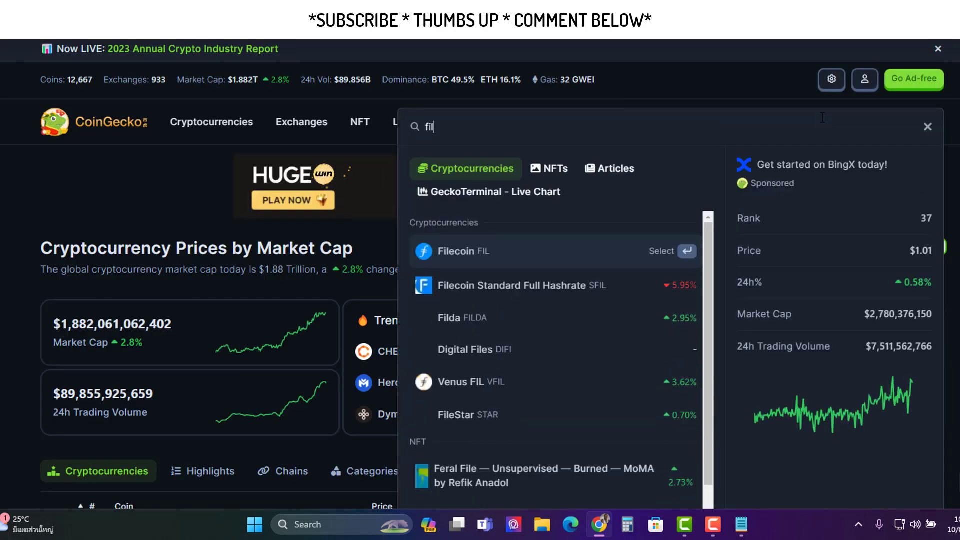
type("eco")
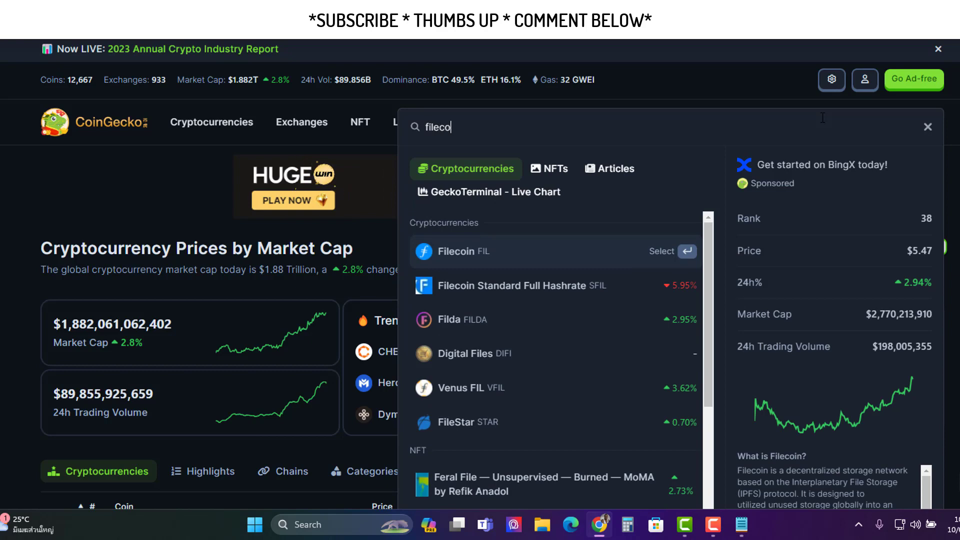
type("in")
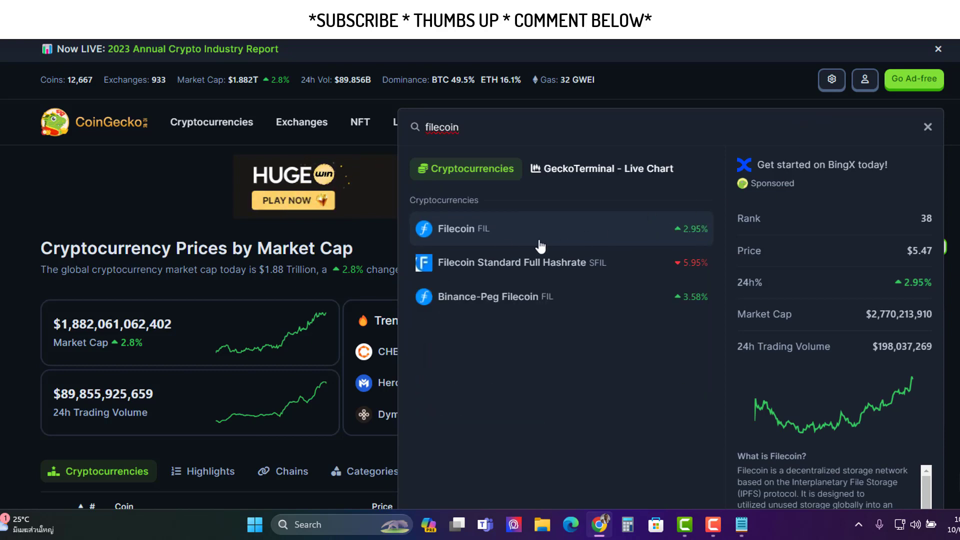
left_click(505, 235)
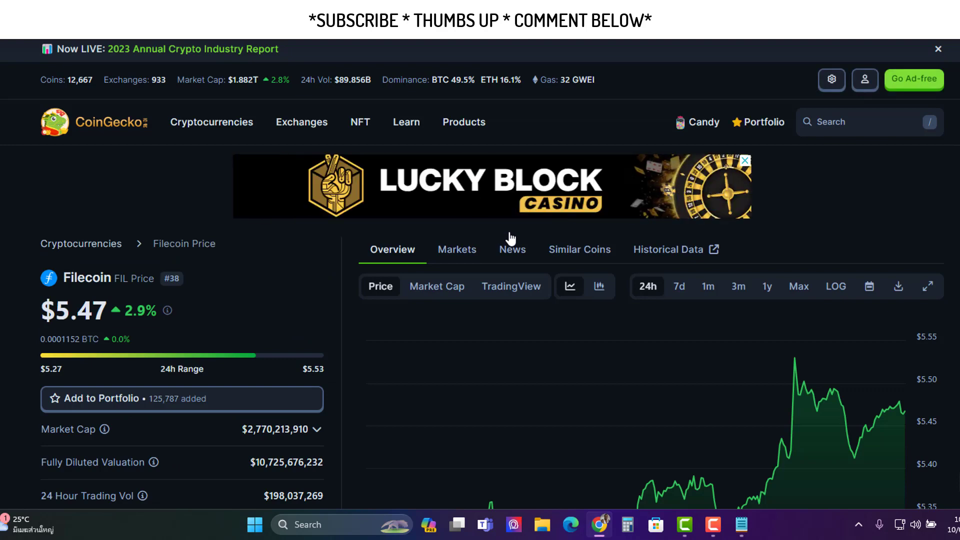
scroll(553, 317, "down", 3)
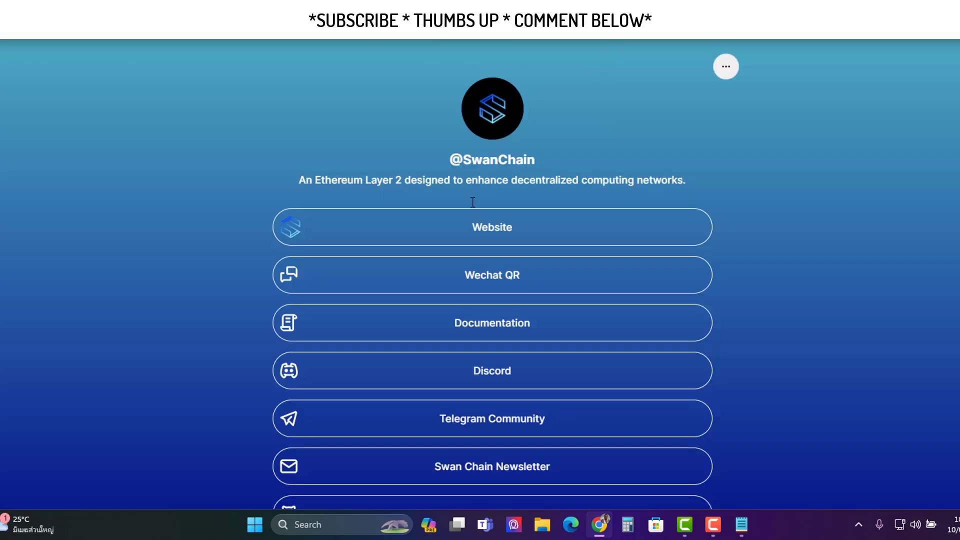
- Open the Swan Chain documentation and look through the Swan Jupiter Testnet section
left_click(486, 332)
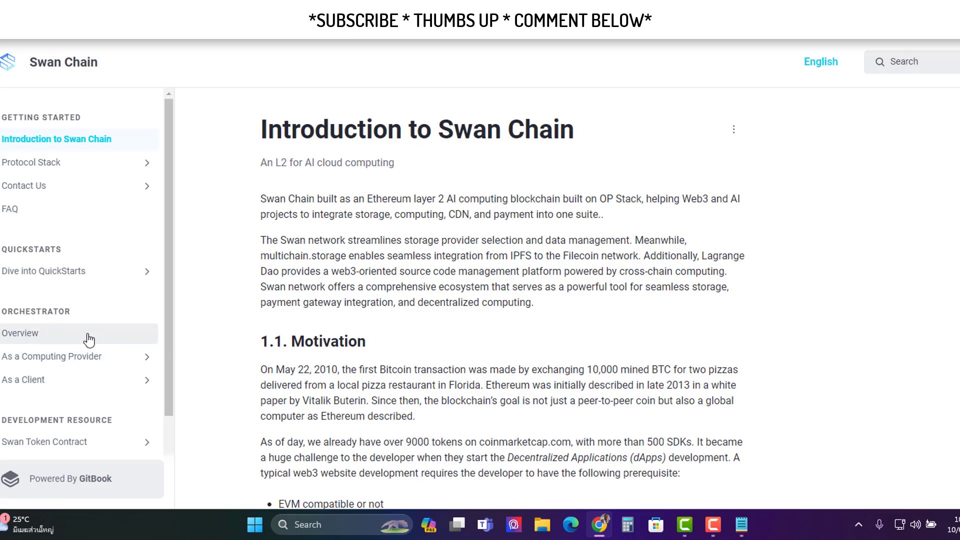
scroll(88, 344, "down", 1)
scroll(89, 339, "down", 3)
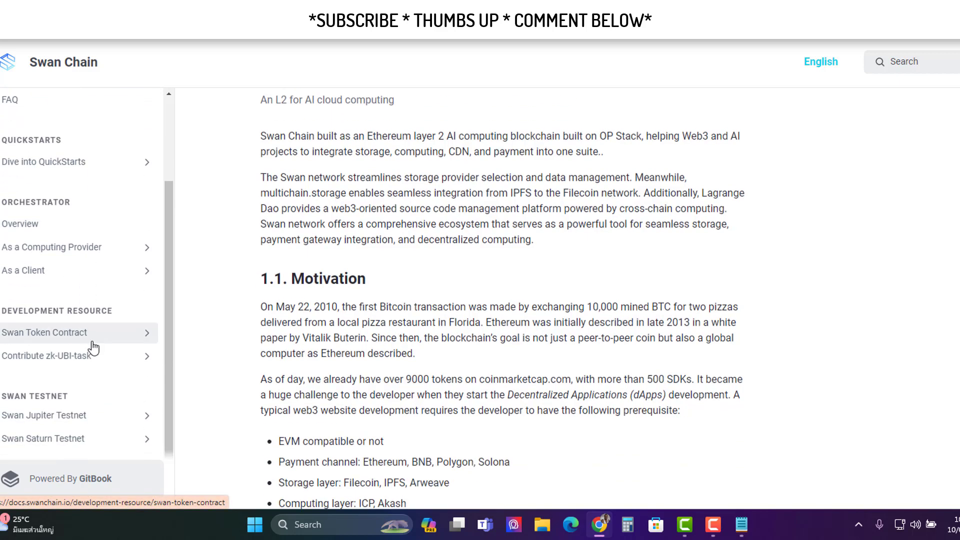
left_click(72, 423)
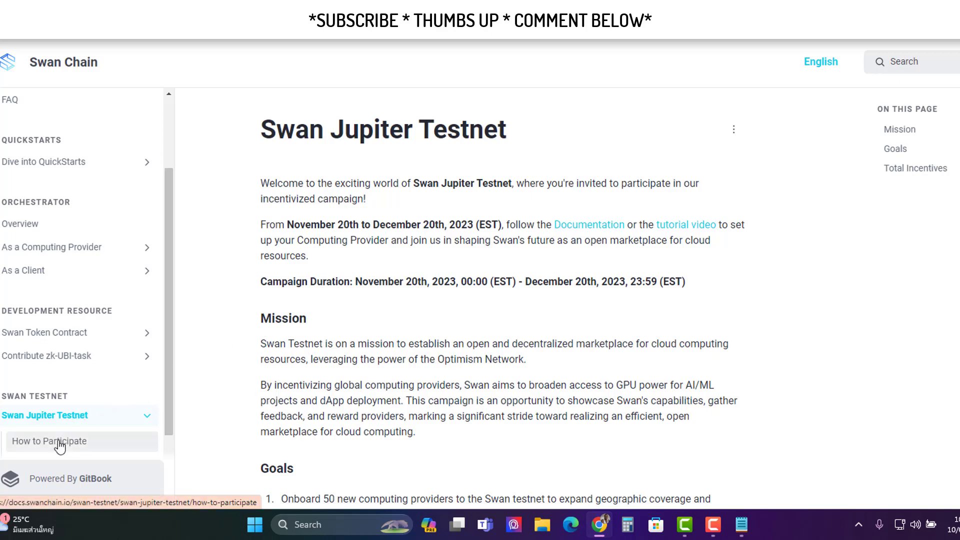
scroll(100, 430, "down", 2)
scroll(111, 424, "down", 1)
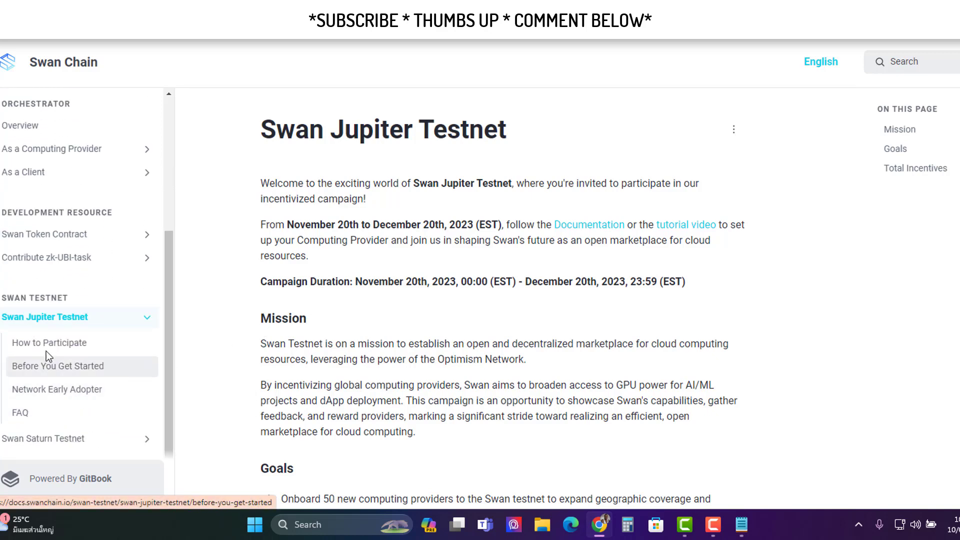
left_click(147, 322)
- Open the Swan Saturn Testnet docs page and read its Chain ID 2024 and RPC details
left_click(55, 440)
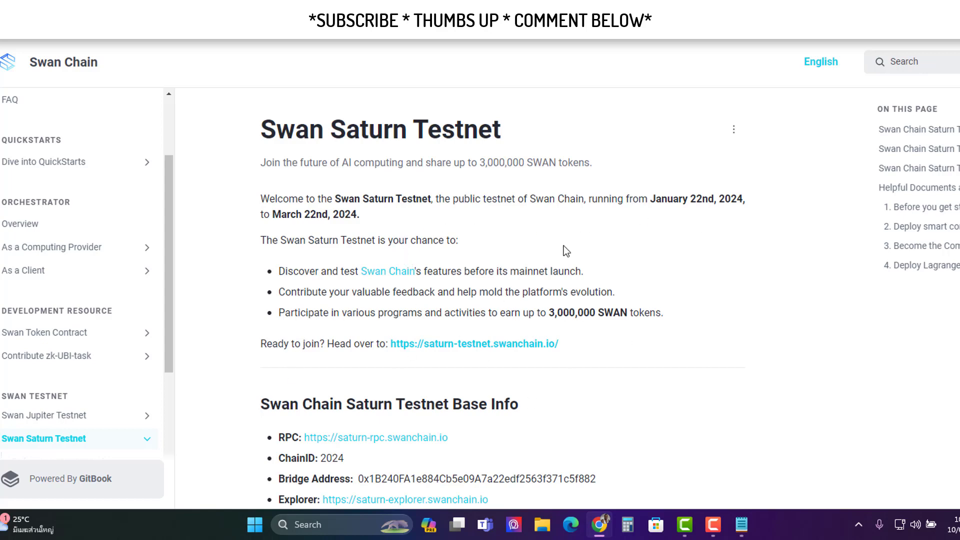
scroll(444, 289, "down", 1)
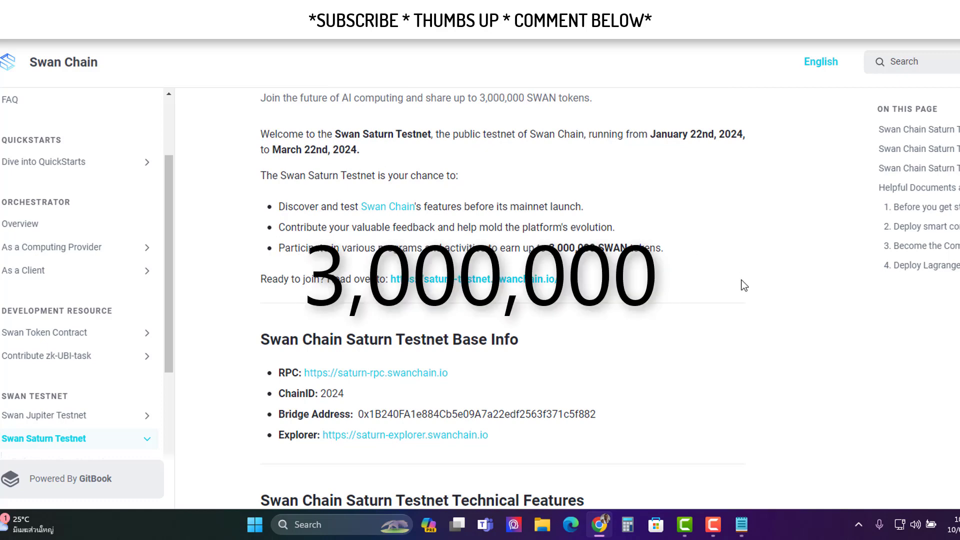
scroll(742, 287, "down", 6)
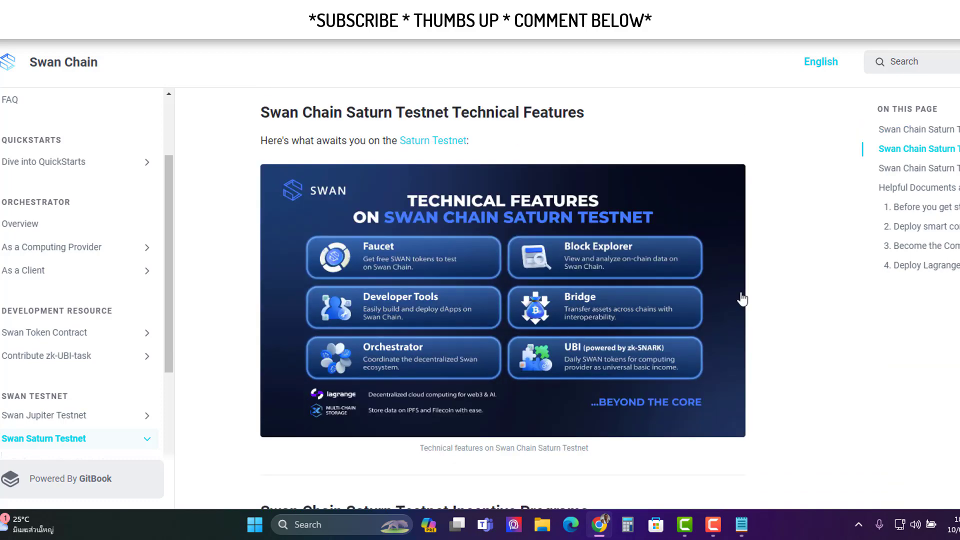
scroll(750, 290, "down", 5)
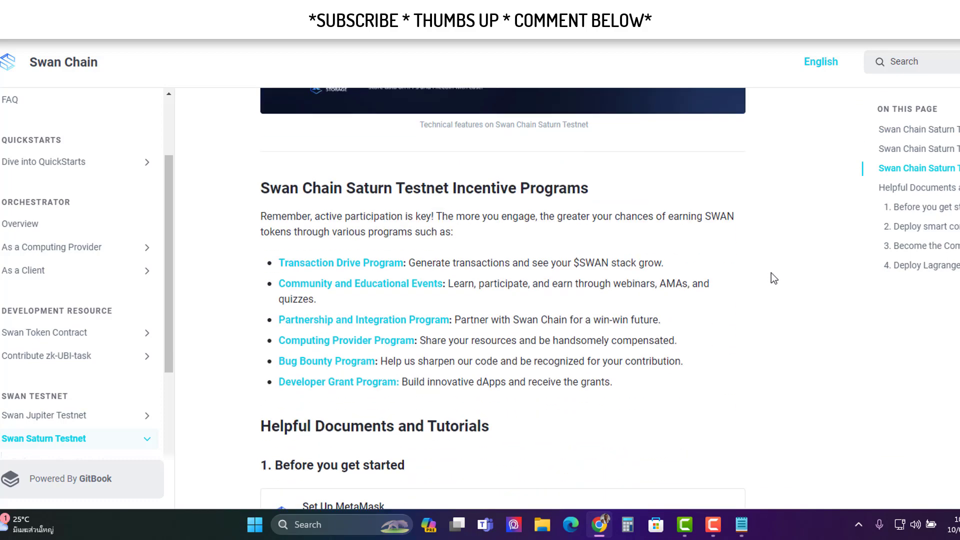
scroll(770, 276, "down", 4)
scroll(771, 280, "down", 8)
scroll(771, 280, "down", 1)
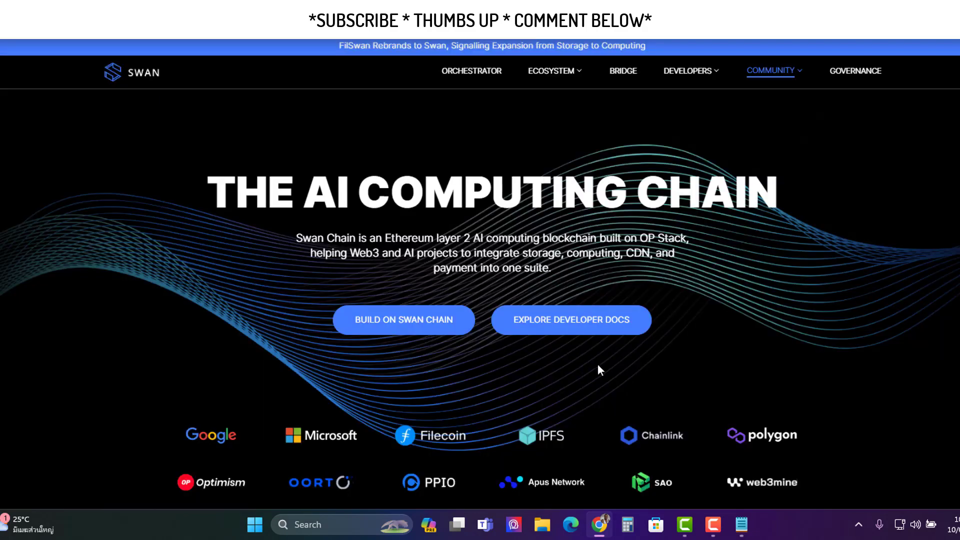
- Scroll the Swan Chain homepage down to the Funded By and newsletter sections
scroll(585, 359, "down", 20)
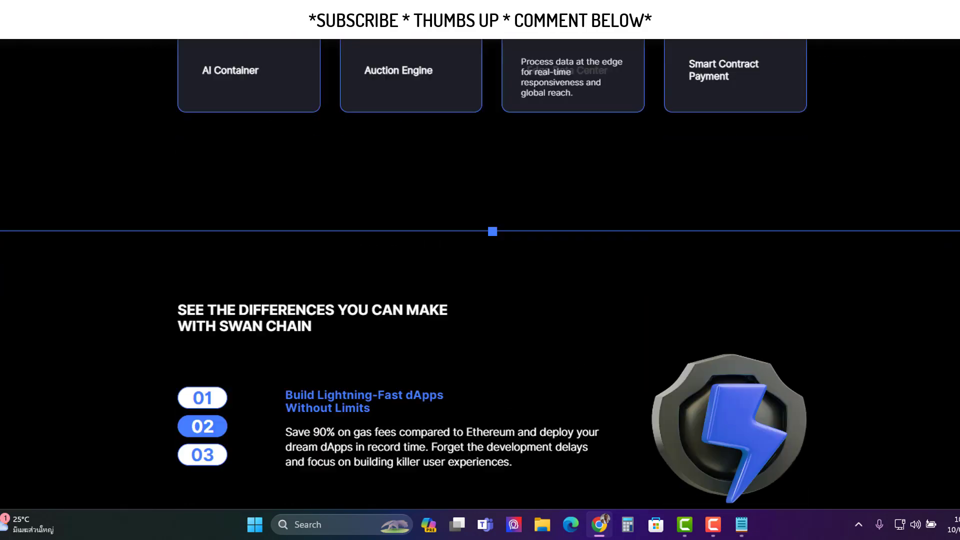
scroll(579, 350, "down", 10)
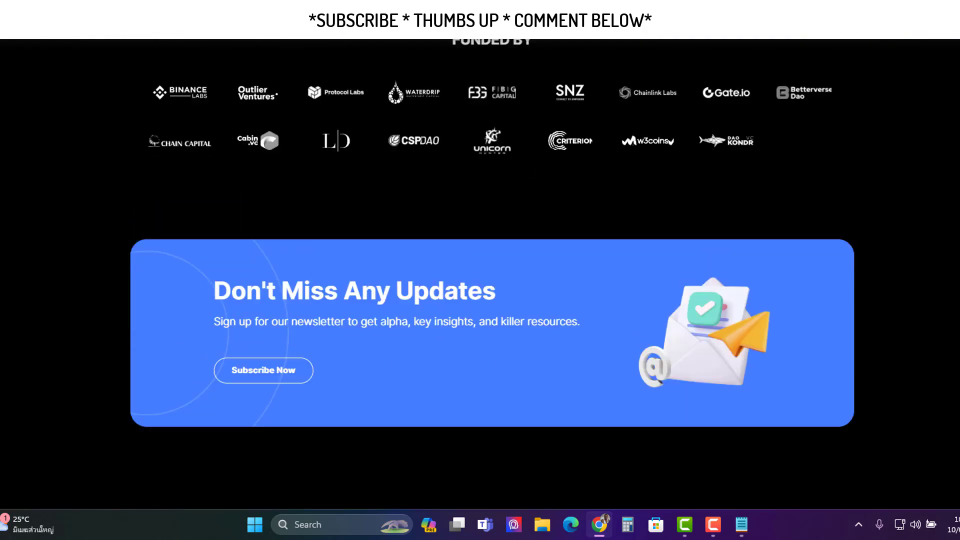
scroll(298, 393, "up", 2)
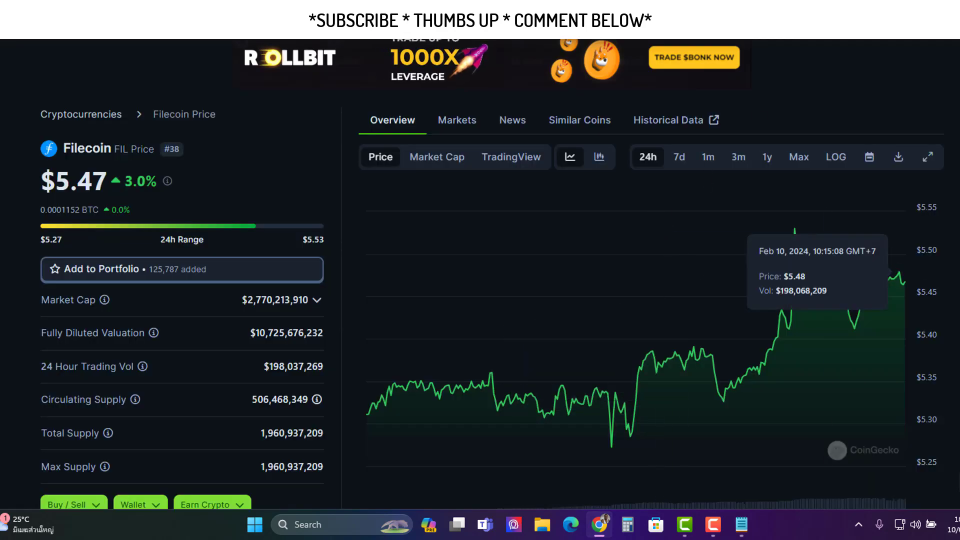
- Set the Filecoin chart range to Max, revealing the $177.30 April 2021 peak
scroll(635, 300, "down", 1)
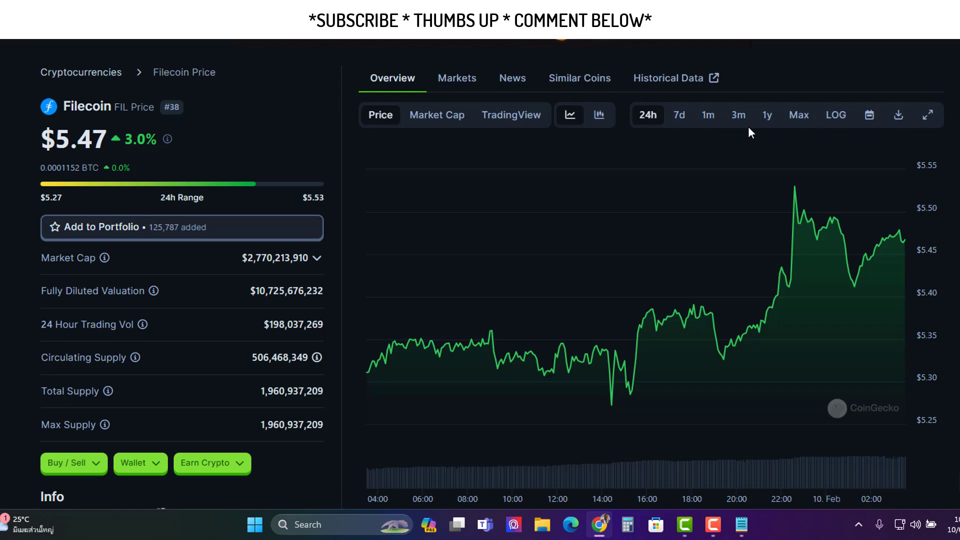
left_click(799, 116)
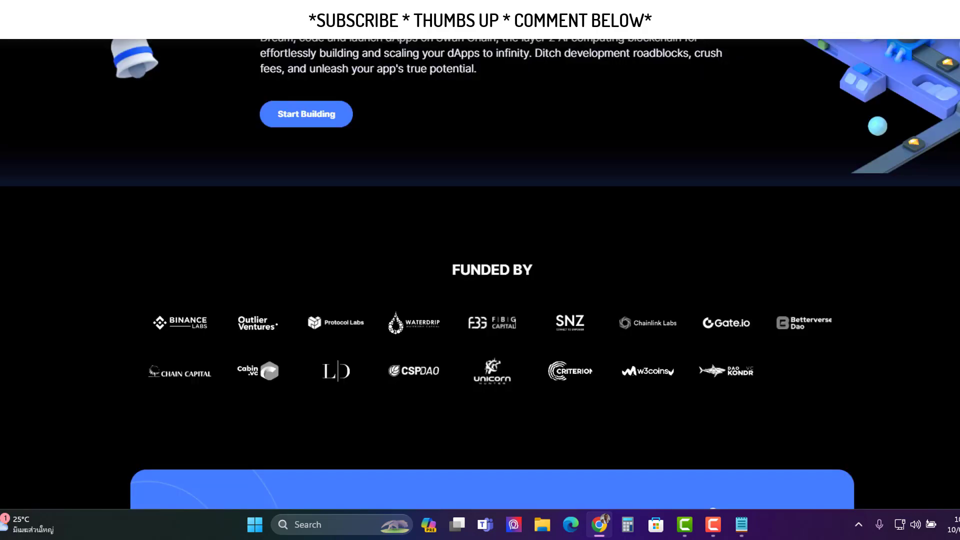
- Scroll the Swan Chain homepage up to the "The AI Computing Chain" hero with partner logos
scroll(480, 274, "up", 10)
scroll(707, 231, "up", 10)
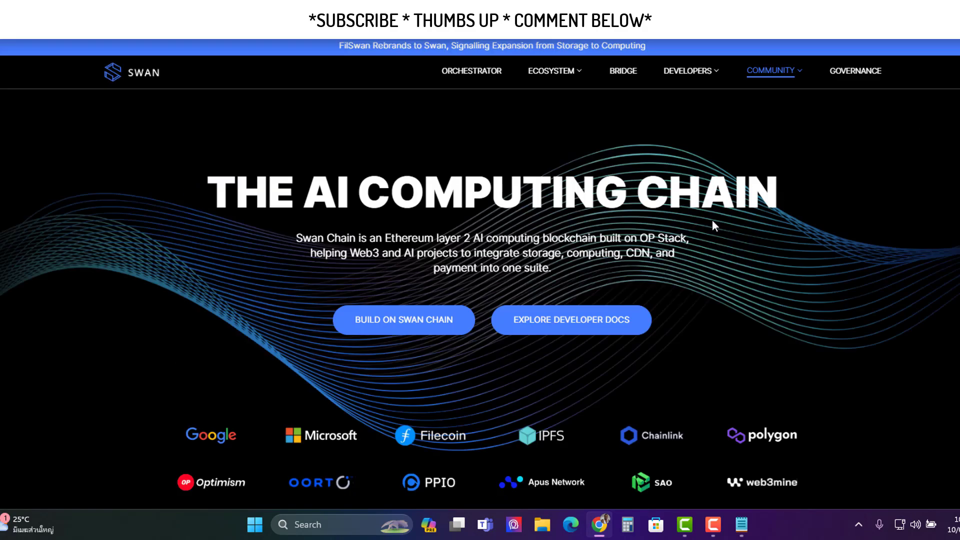